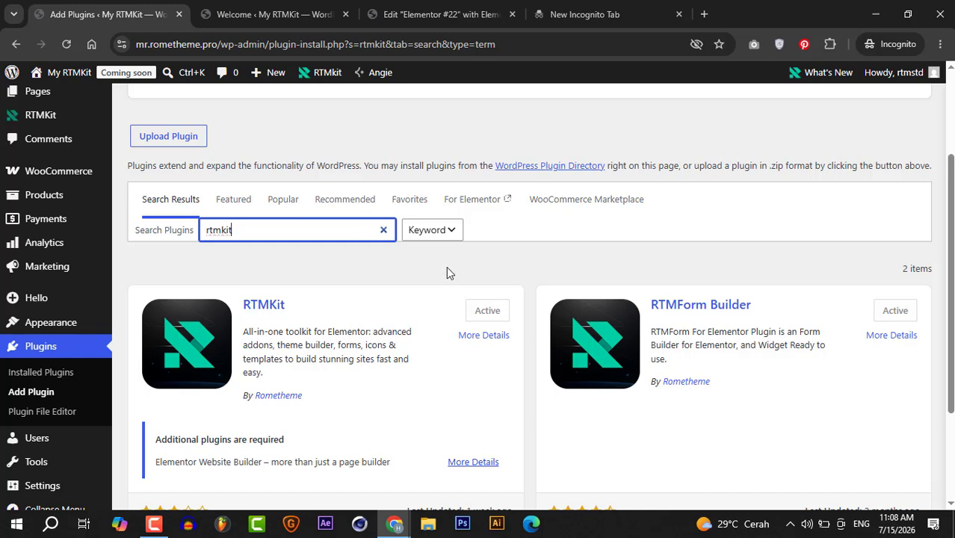
- In the Elementor #22 editor, add a single-column Flexbox container with downward direction and place an RTMForm widget inside it
{"action": "left_click", "coordinate": [500, 272]}
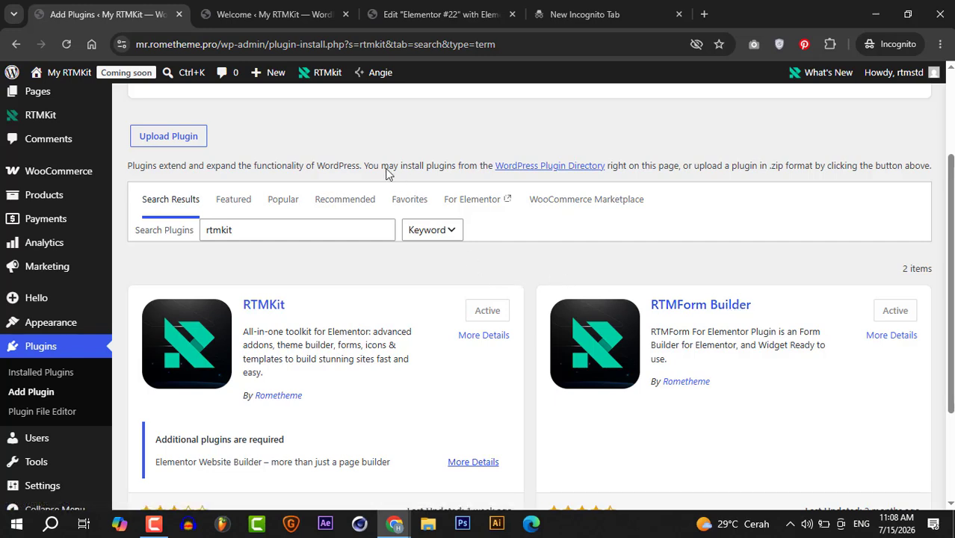
{"action": "left_click", "coordinate": [415, 16]}
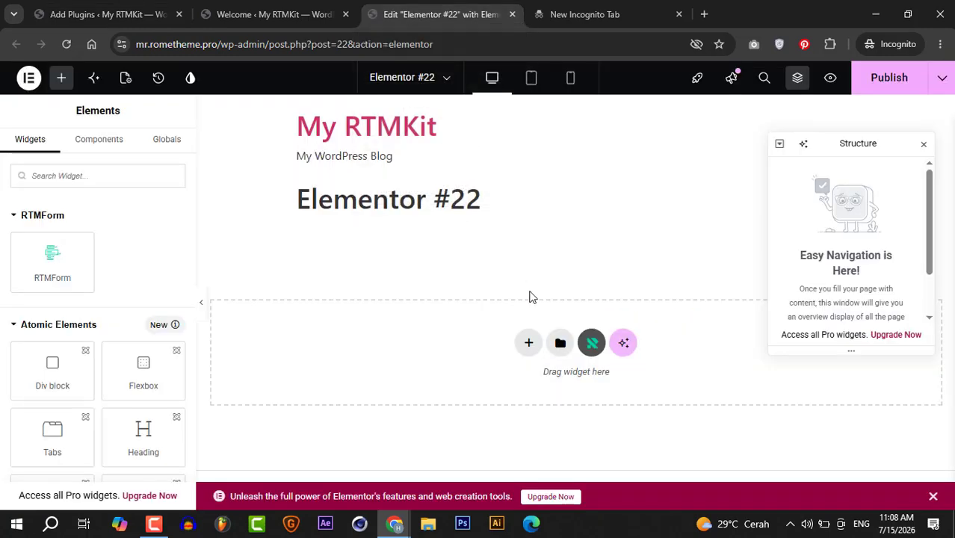
{"action": "left_click", "coordinate": [529, 343]}
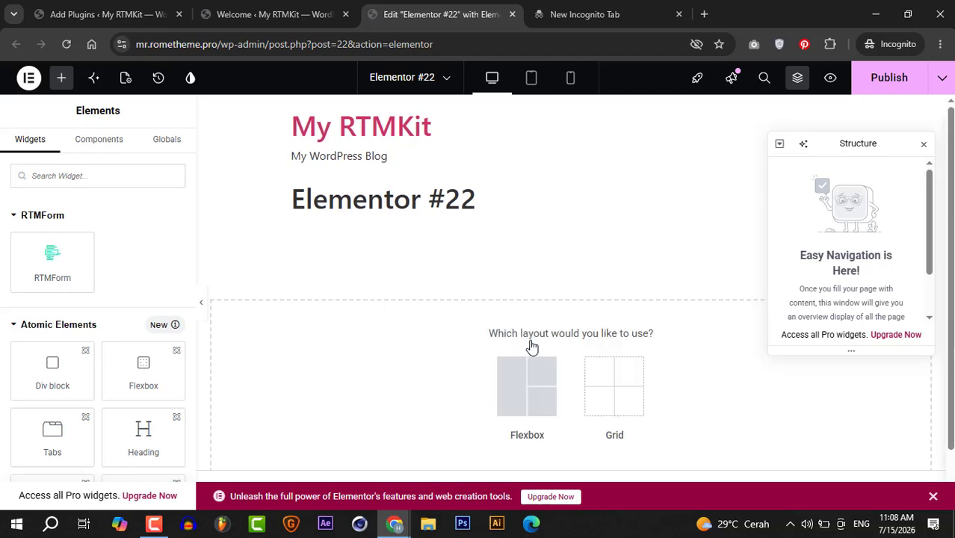
{"action": "left_click", "coordinate": [539, 390]}
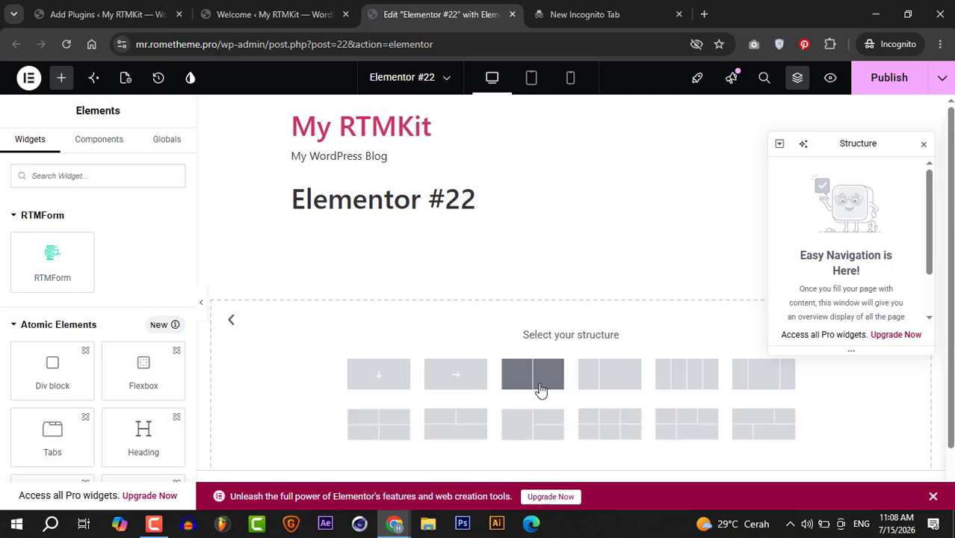
{"action": "left_click", "coordinate": [377, 373]}
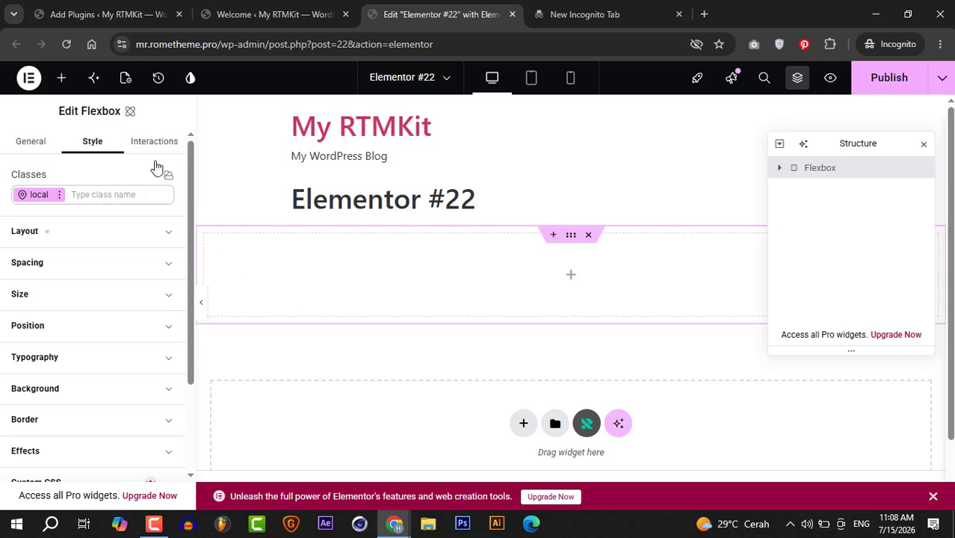
{"action": "left_click", "coordinate": [60, 77]}
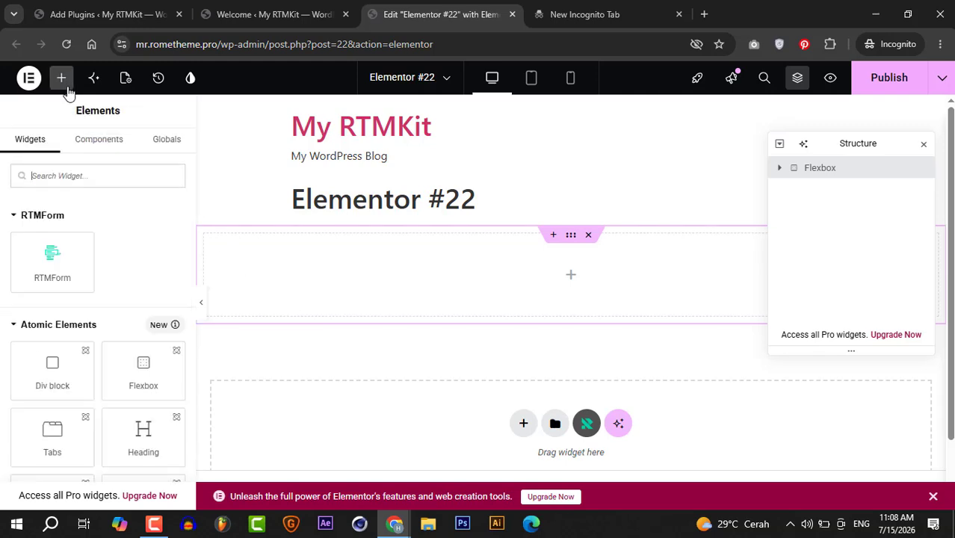
{"action": "left_click_drag", "start_coordinate": [53, 256], "coordinate": [410, 267]}
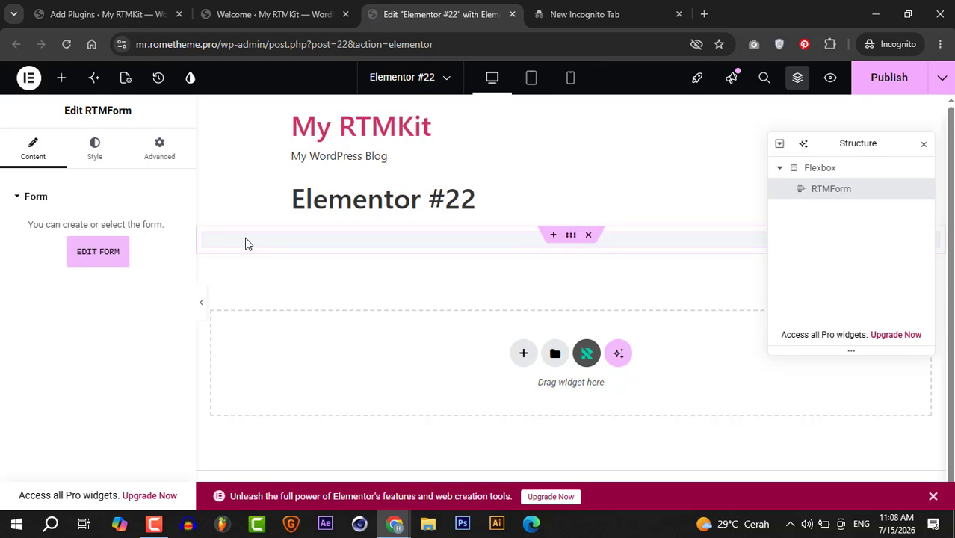
- Choose to create a new form for the RTMForm widget and name it "quiz"
{"action": "left_click", "coordinate": [112, 254]}
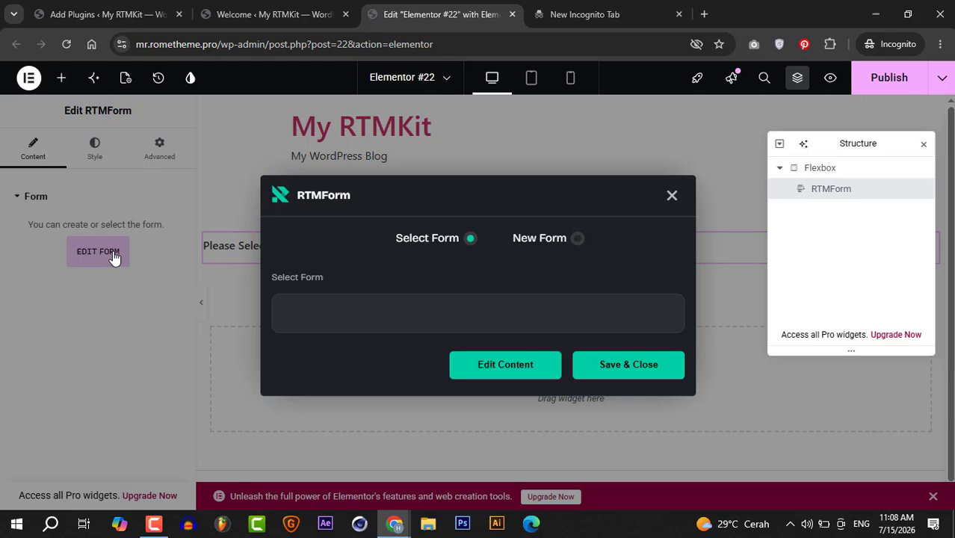
{"action": "left_click", "coordinate": [541, 239]}
{"action": "left_click", "coordinate": [463, 301]}
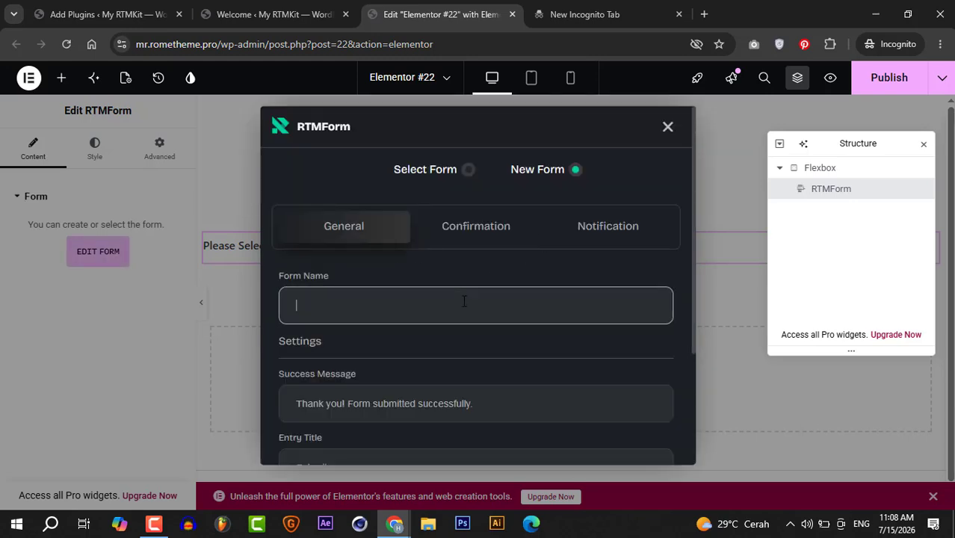
{"action": "type", "text": "quiz"}
- Enable the confirmation mail to the user and set its email subject to "quiz"
{"action": "mouse_move", "coordinate": [691, 198]}
{"action": "left_mouse_down"}
{"action": "mouse_move", "coordinate": [700, 326]}
{"action": "mouse_move", "coordinate": [689, 180]}
{"action": "left_mouse_up"}
{"action": "left_click", "coordinate": [503, 232]}
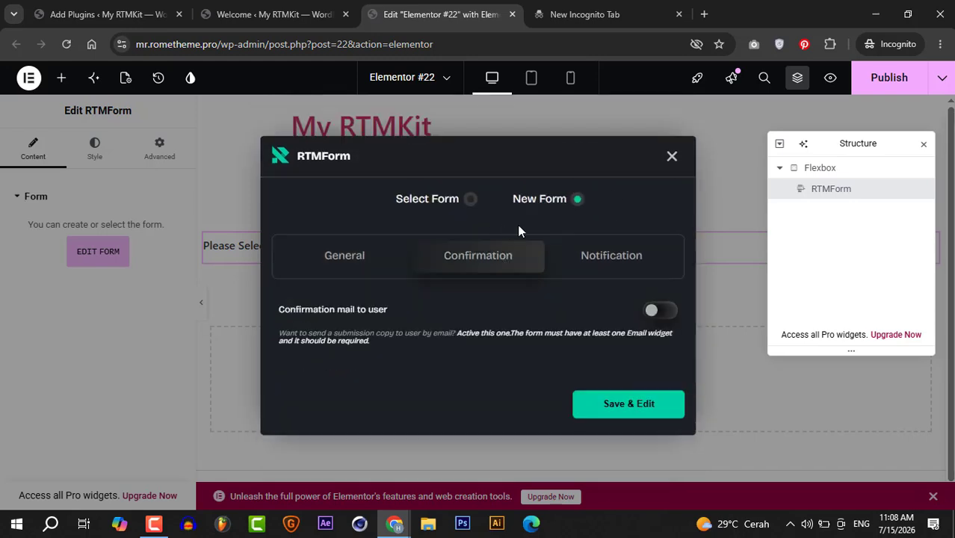
{"action": "left_click", "coordinate": [657, 310]}
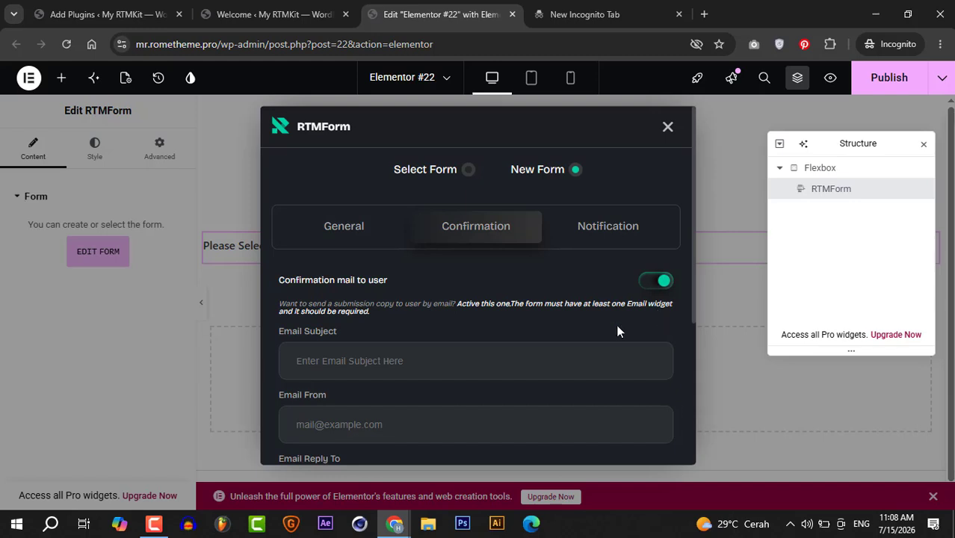
{"action": "left_click", "coordinate": [538, 360]}
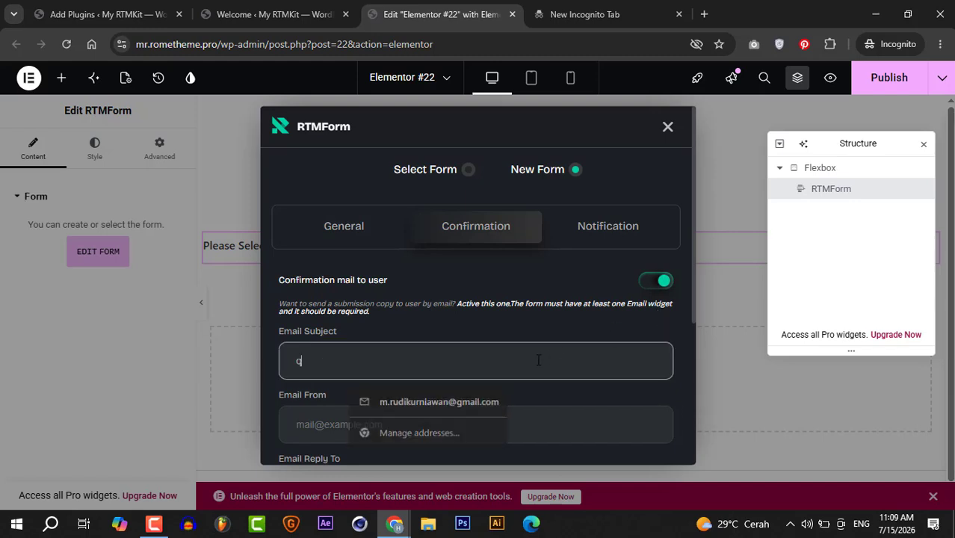
{"action": "type", "text": "quiz"}
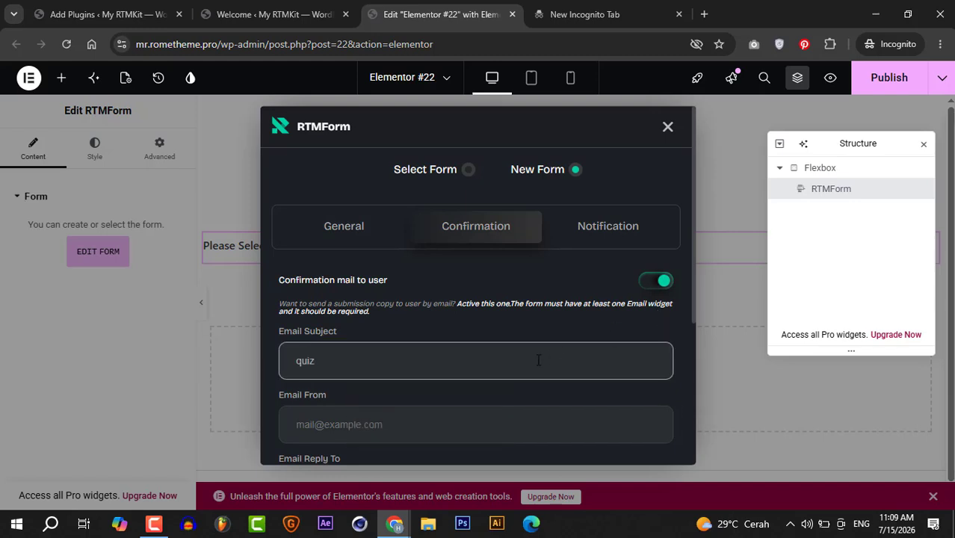
- Fill in the confirmation mail's Email From address and reuse the same address for Email Reply To
{"action": "left_click", "coordinate": [571, 424]}
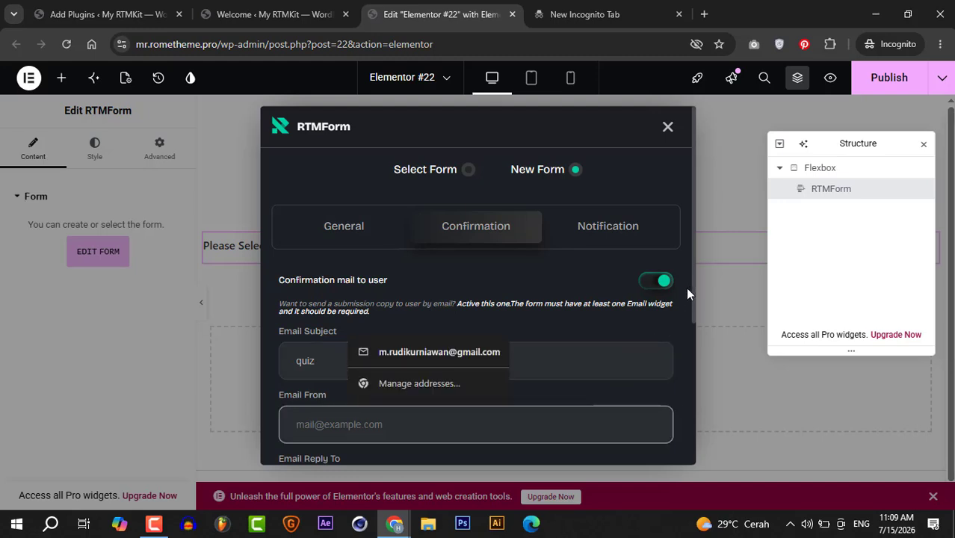
{"action": "scroll", "coordinate": [694, 291], "scroll_direction": "down", "scroll_amount": 1}
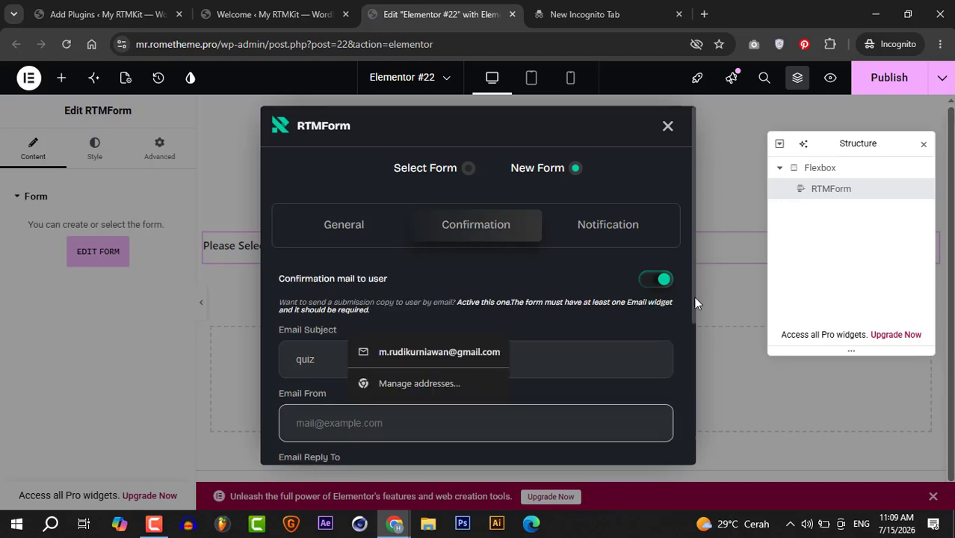
{"action": "left_click_drag", "start_coordinate": [694, 297], "coordinate": [695, 385]}
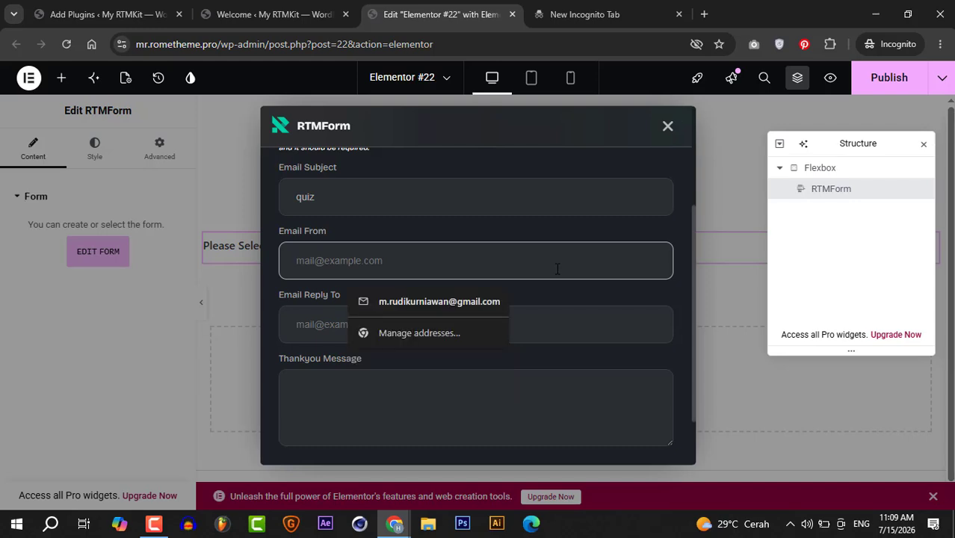
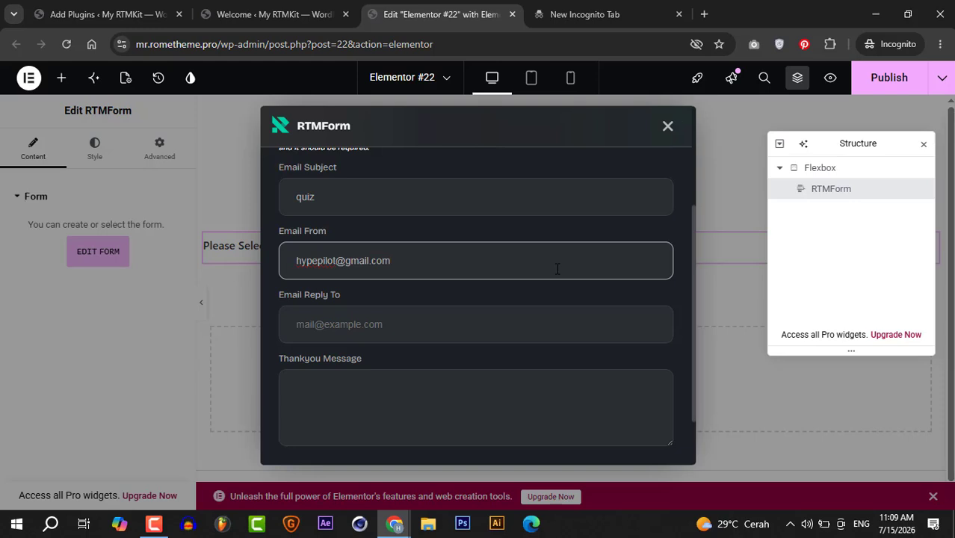
{"action": "key", "text": "ctrl+a"}
{"action": "key", "text": "ctrl+c"}
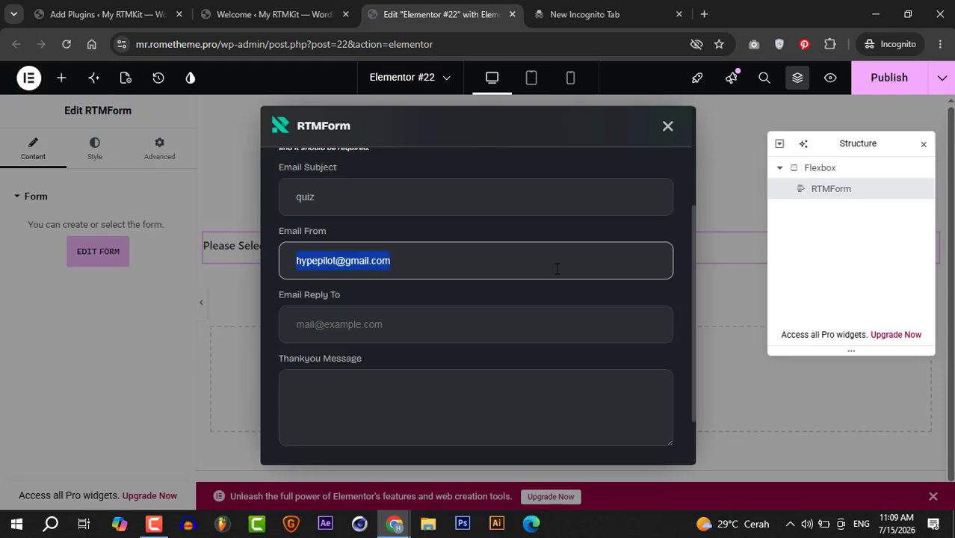
{"action": "left_click", "coordinate": [535, 326]}
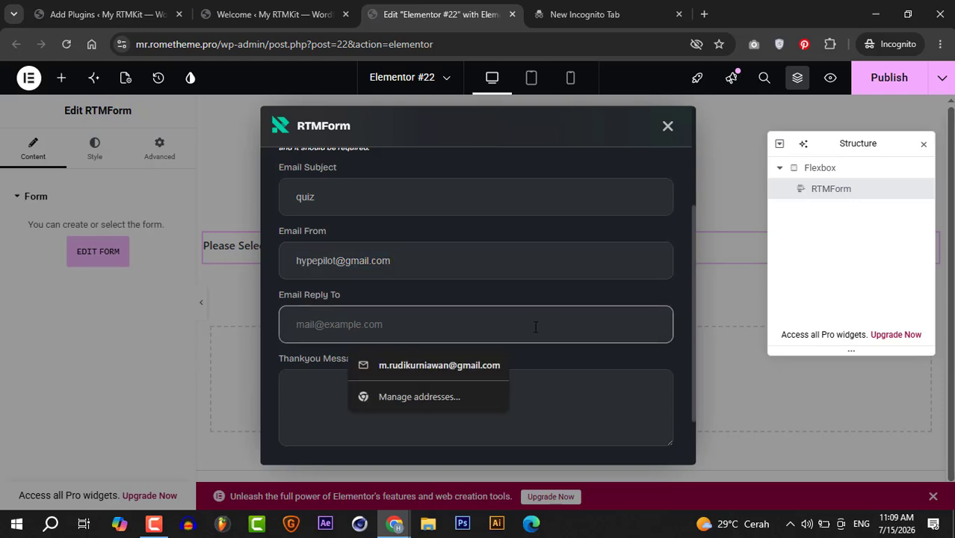
{"action": "key", "text": "ctrl+v"}
- Enter "thank you" as the confirmation mail's Thankyou Message
{"action": "left_click", "coordinate": [523, 384]}
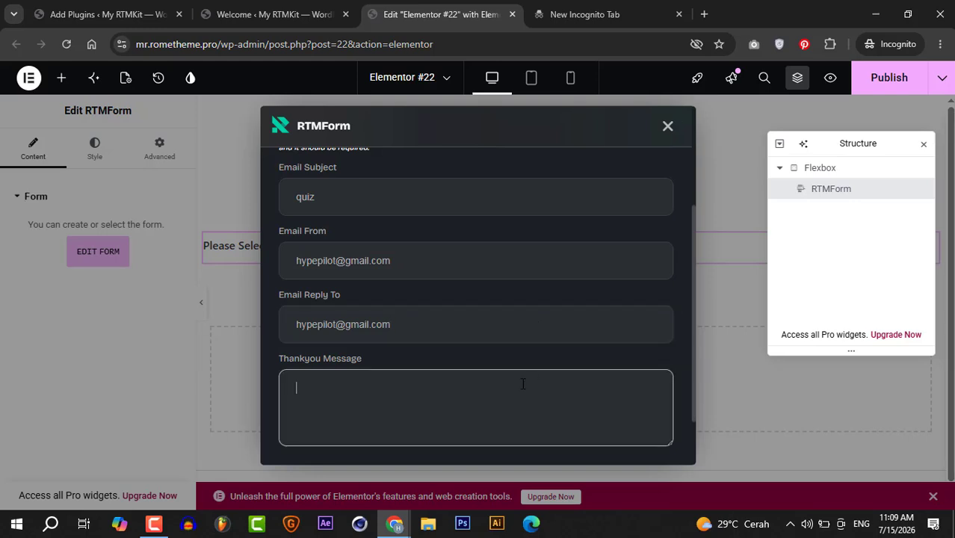
{"action": "type", "text": "thank you"}
- Enable the notification mail to the admin and set its email subject to "quiz"
{"action": "scroll", "coordinate": [693, 336], "scroll_direction": "up", "scroll_amount": 2}
{"action": "scroll", "coordinate": [690, 282], "scroll_direction": "up", "scroll_amount": 1}
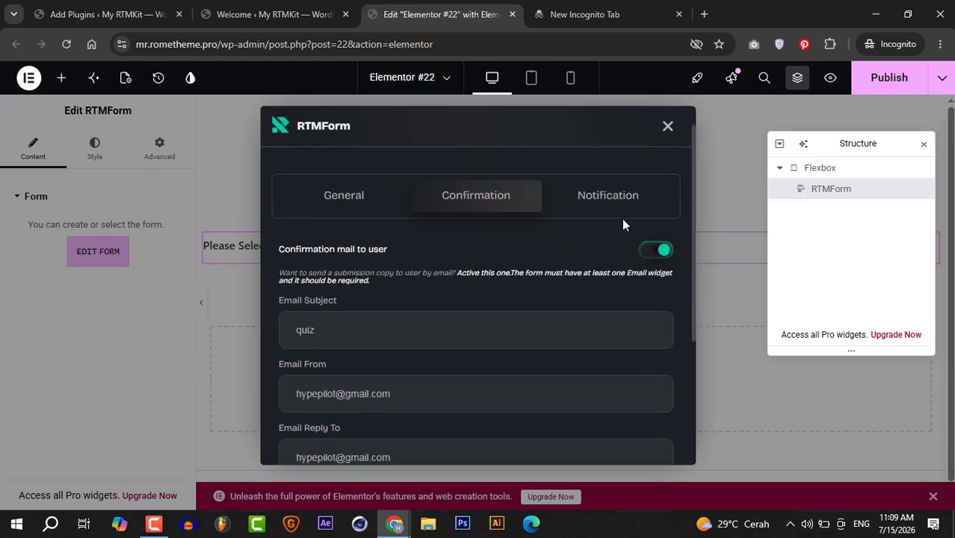
{"action": "left_click", "coordinate": [605, 203]}
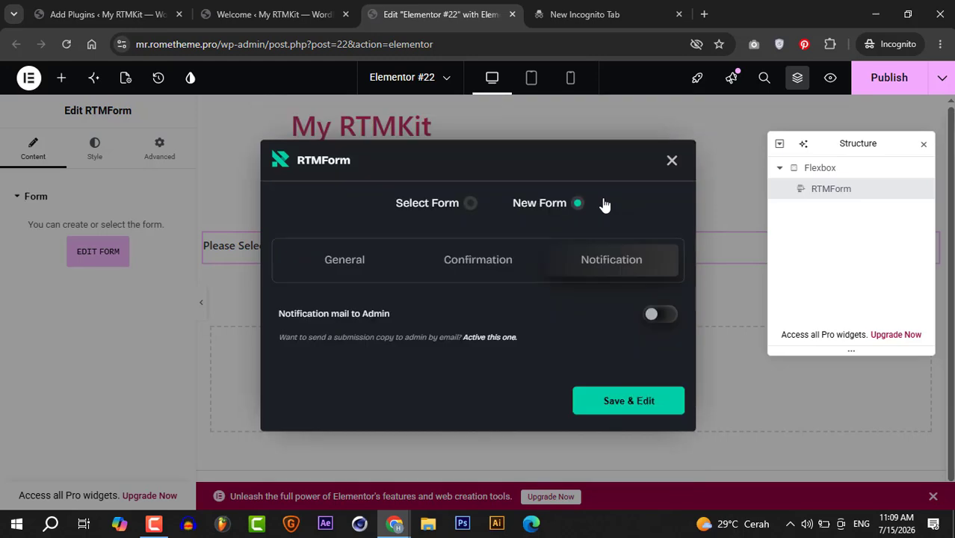
{"action": "left_click", "coordinate": [659, 315]}
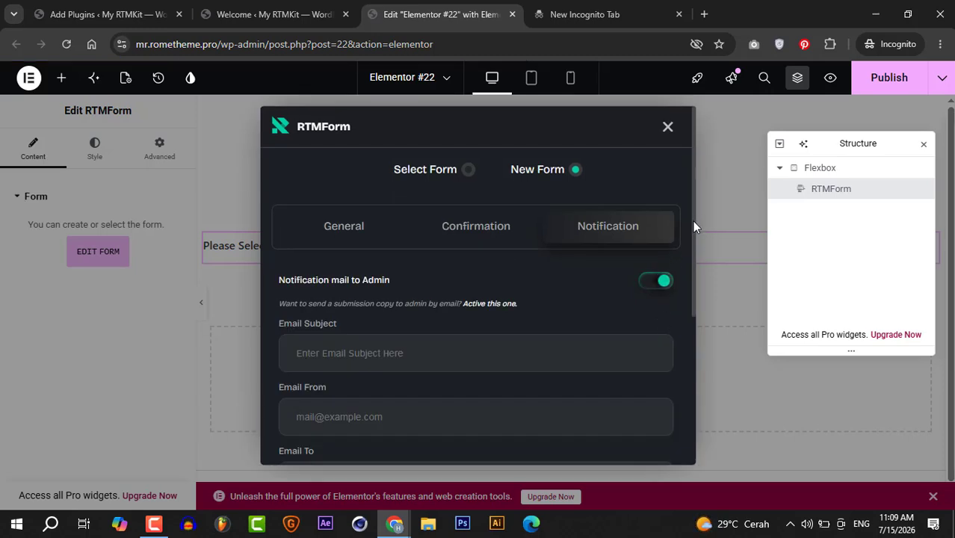
{"action": "left_click_drag", "start_coordinate": [692, 221], "coordinate": [694, 274]}
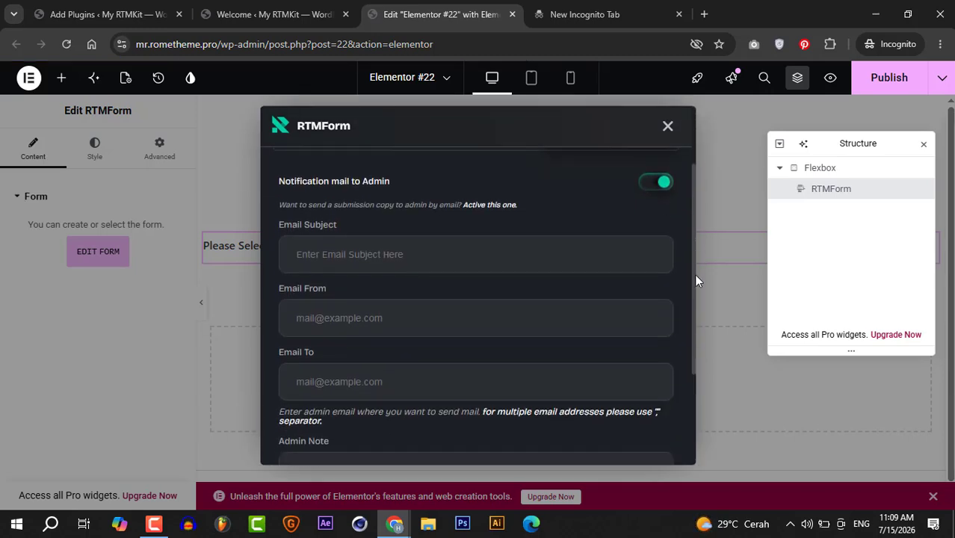
{"action": "left_click", "coordinate": [589, 251]}
{"action": "type", "text": "q"}
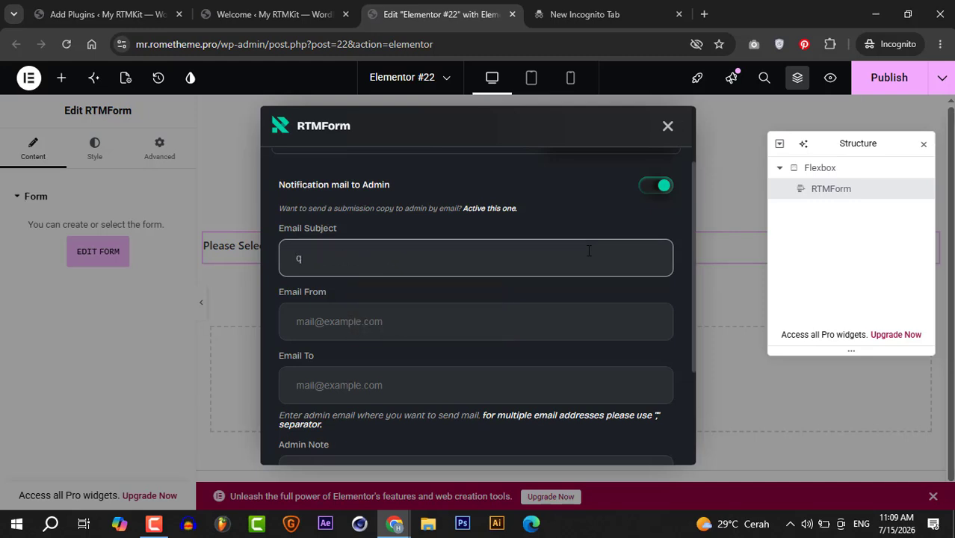
{"action": "type", "text": "uiz"}
- Fill in the admin notification's Email From and Email To with the copied email address
{"action": "key", "text": "Tab"}
{"action": "key", "text": "ctrl+v"}
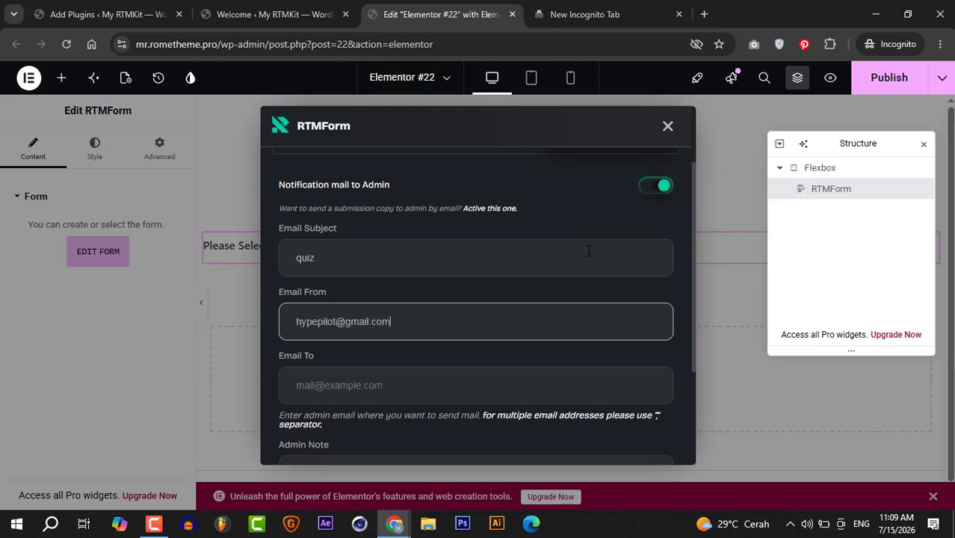
{"action": "key", "text": "Tab"}
{"action": "key", "text": "ctrl+v"}
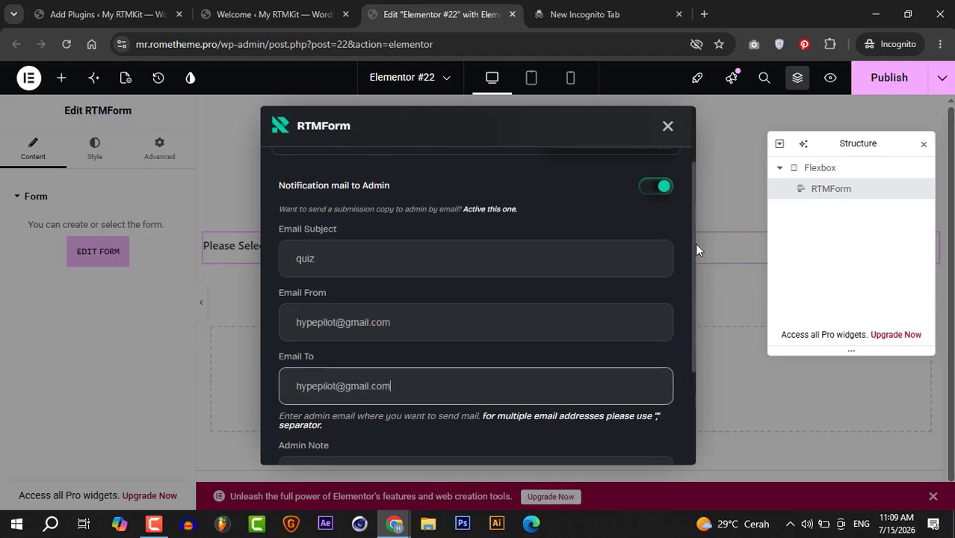
- Enter "thank you" as the Admin Note, and save the new form to open it for editing
{"action": "scroll", "coordinate": [695, 242], "scroll_direction": "down", "scroll_amount": 3}
{"action": "left_click", "coordinate": [589, 319]}
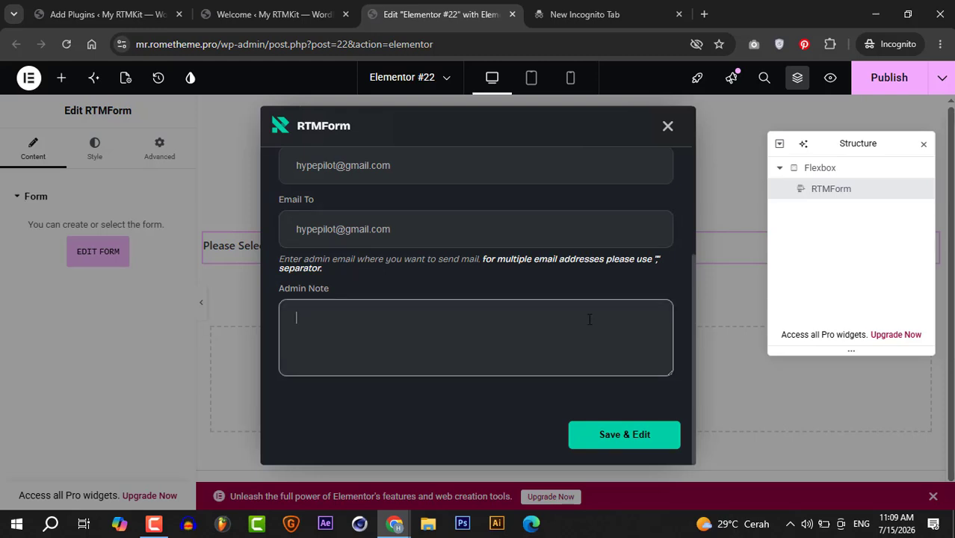
{"action": "type", "text": "thank you"}
{"action": "left_click_drag", "start_coordinate": [692, 314], "coordinate": [700, 340]}
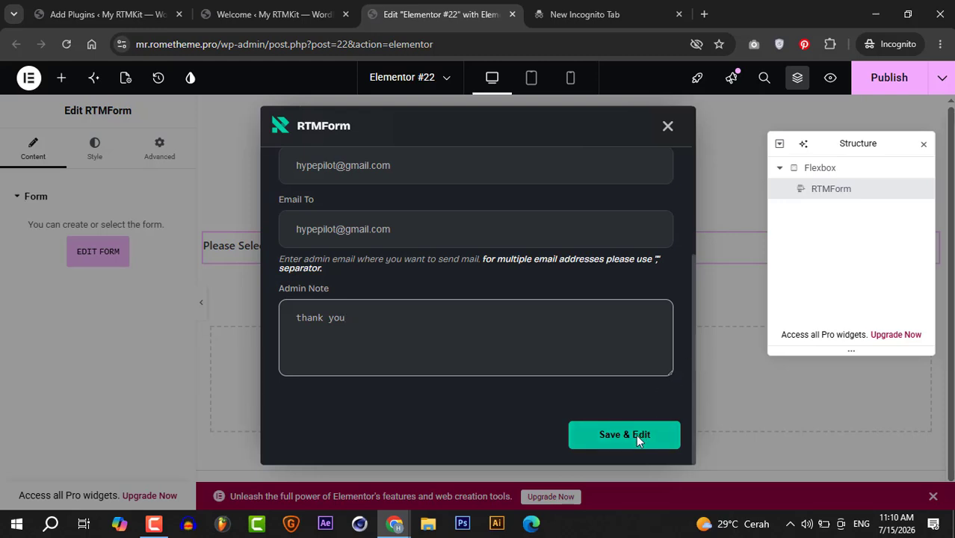
{"action": "left_click", "coordinate": [616, 437]}
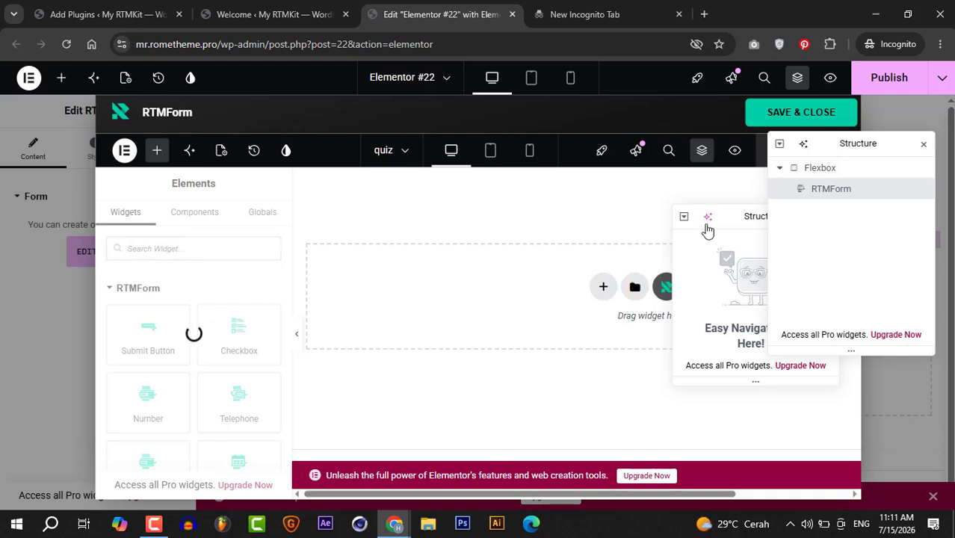
- Import the Quiz Form 01 wireframe from the Forms category of the RTMKit template library into the form
{"action": "left_click_drag", "start_coordinate": [725, 215], "coordinate": [758, 215]}
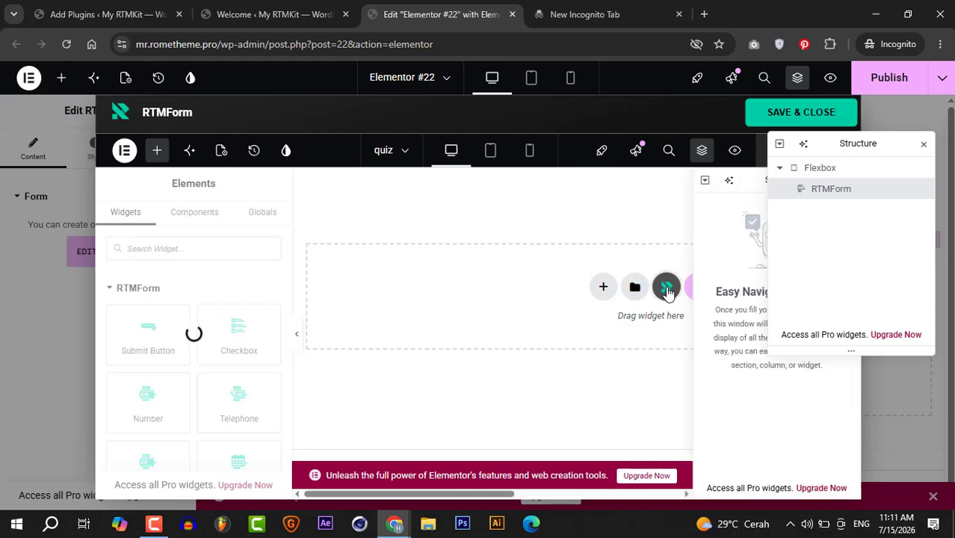
{"action": "left_click", "coordinate": [667, 288]}
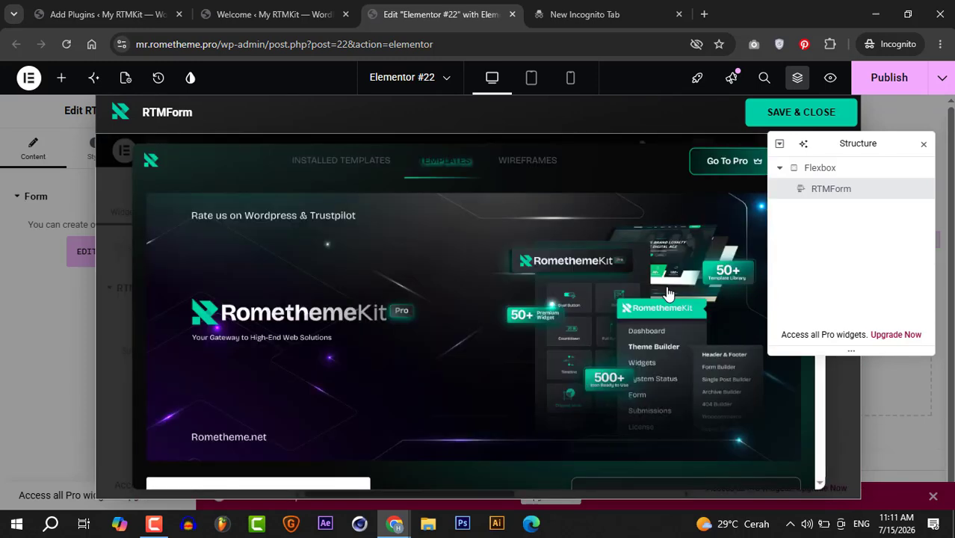
{"action": "left_click", "coordinate": [530, 168]}
{"action": "scroll", "coordinate": [524, 238], "scroll_direction": "down", "scroll_amount": 1}
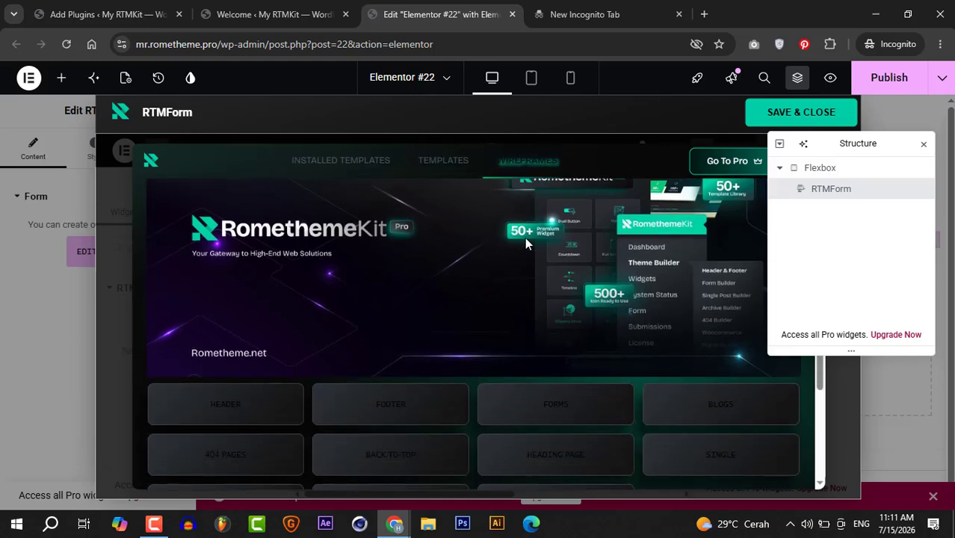
{"action": "left_click", "coordinate": [553, 403]}
{"action": "scroll", "coordinate": [492, 402], "scroll_direction": "down", "scroll_amount": 2}
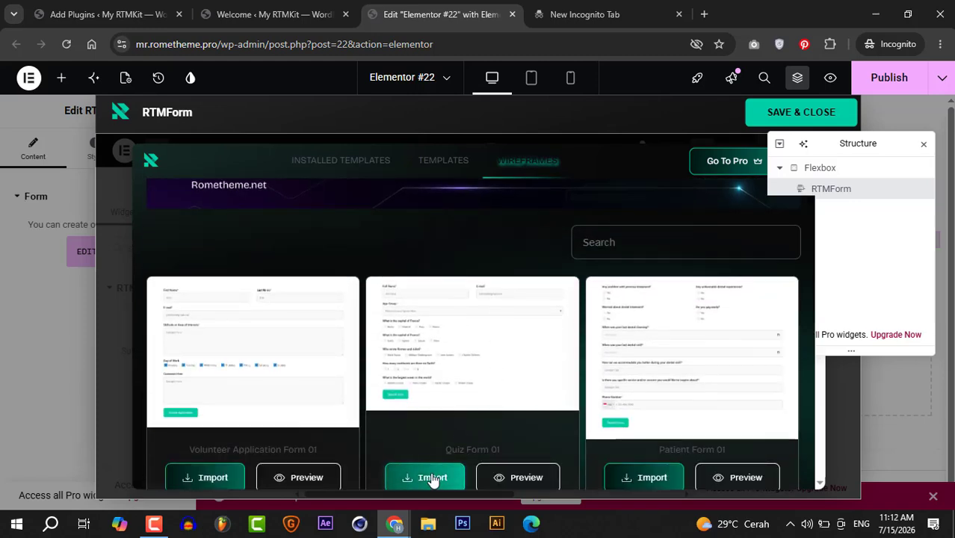
{"action": "left_click", "coordinate": [432, 478]}
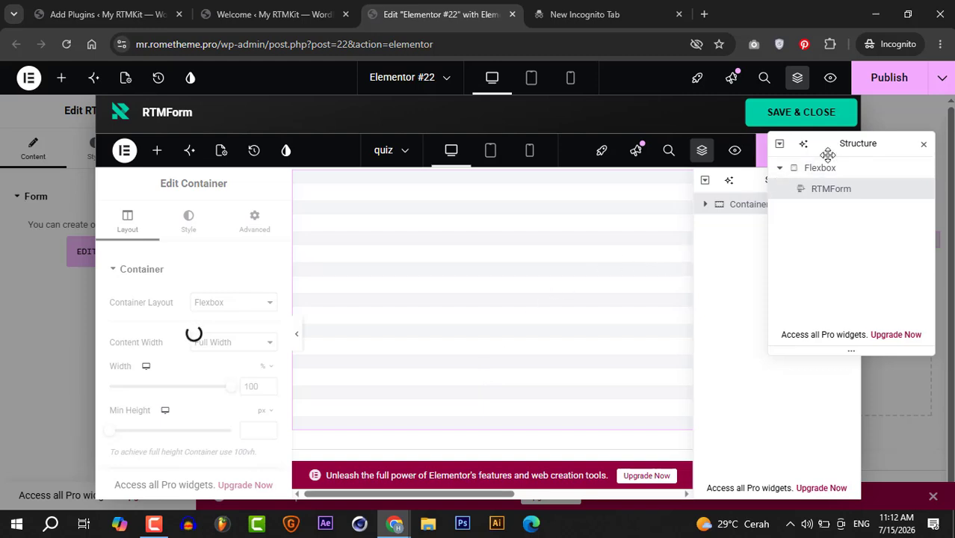
- Move both Structure panels aside, examine the imported quiz form across its full width, and show the available form widgets
{"action": "left_click_drag", "start_coordinate": [849, 143], "coordinate": [854, 248]}
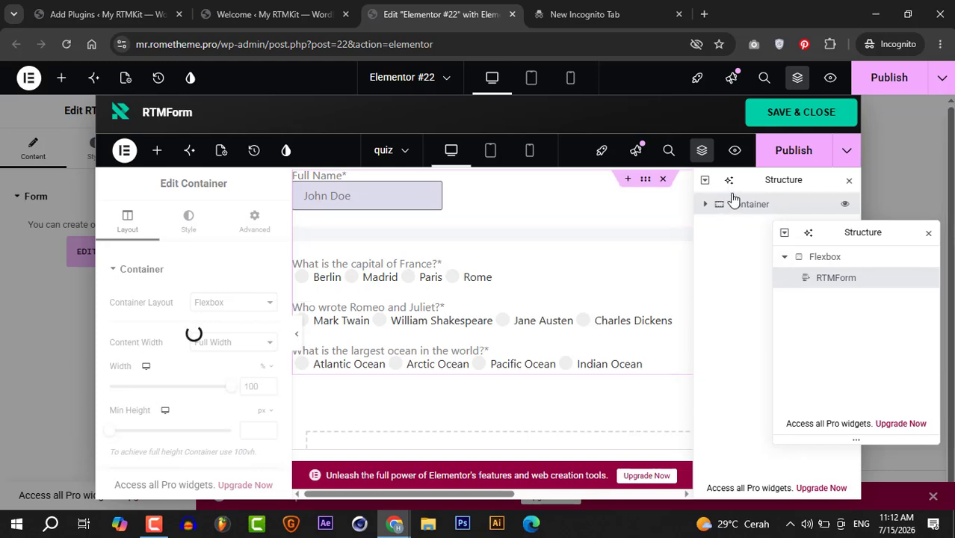
{"action": "left_click_drag", "start_coordinate": [763, 183], "coordinate": [748, 204]}
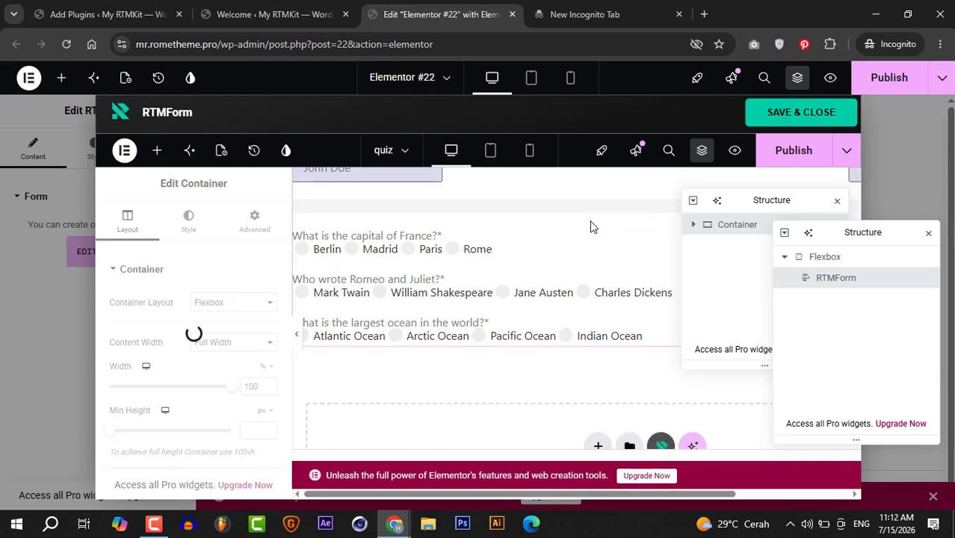
{"action": "scroll", "coordinate": [590, 227], "scroll_direction": "down", "scroll_amount": 2}
{"action": "scroll", "coordinate": [590, 227], "scroll_direction": "up", "scroll_amount": 2}
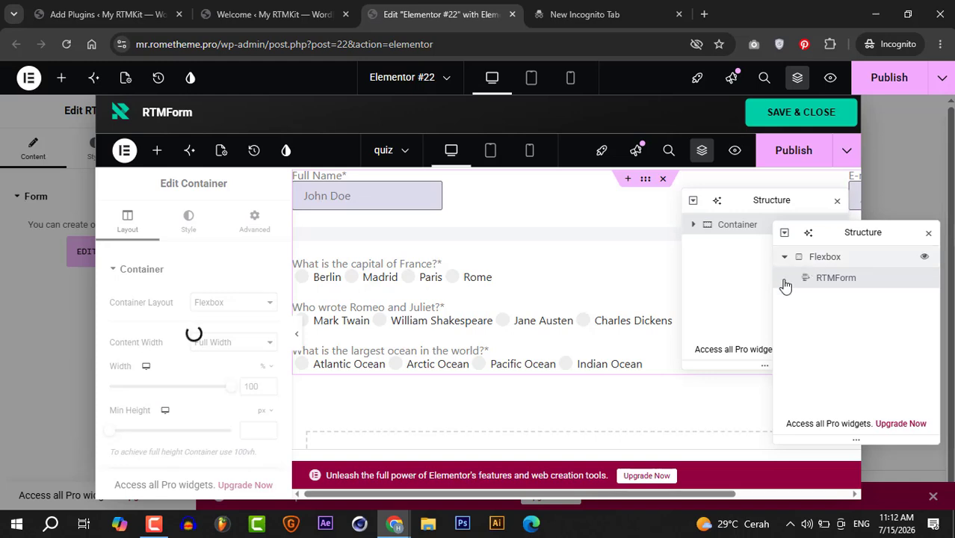
{"action": "left_click_drag", "start_coordinate": [642, 489], "coordinate": [768, 496]}
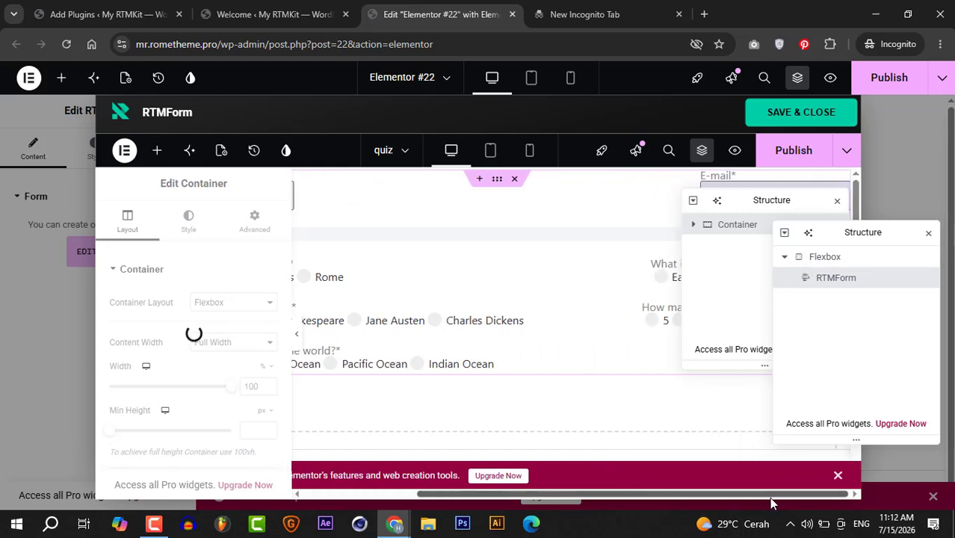
{"action": "left_click_drag", "start_coordinate": [769, 200], "coordinate": [687, 245]}
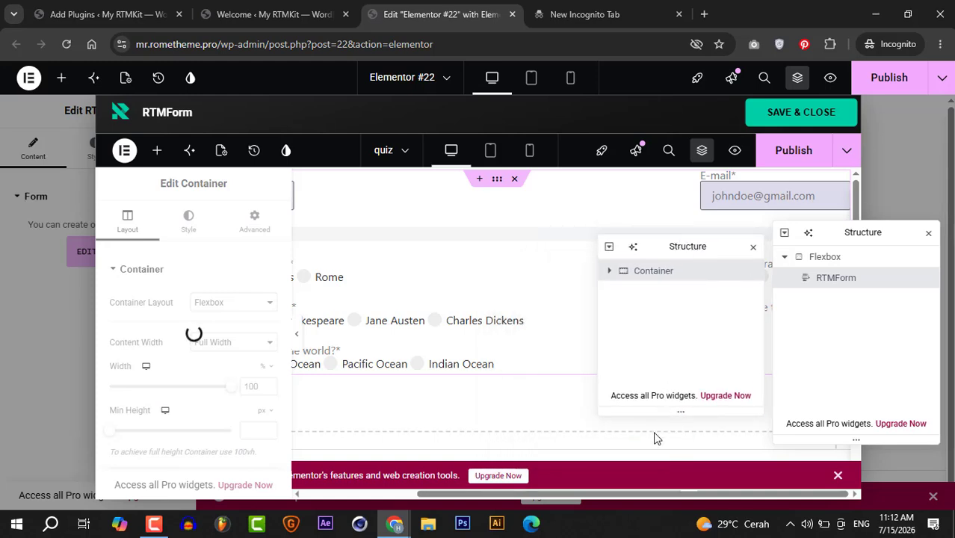
{"action": "left_click_drag", "start_coordinate": [630, 493], "coordinate": [503, 497]}
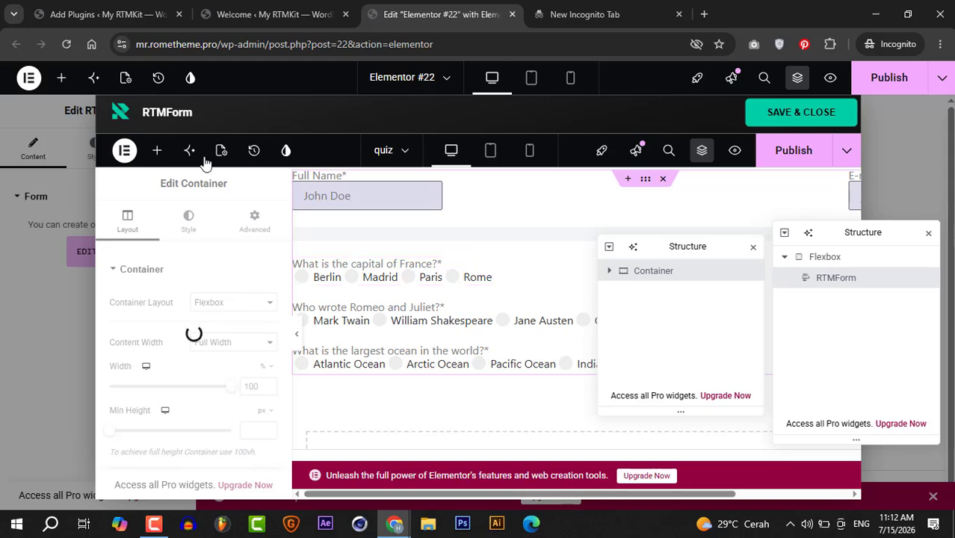
{"action": "left_click", "coordinate": [157, 151]}
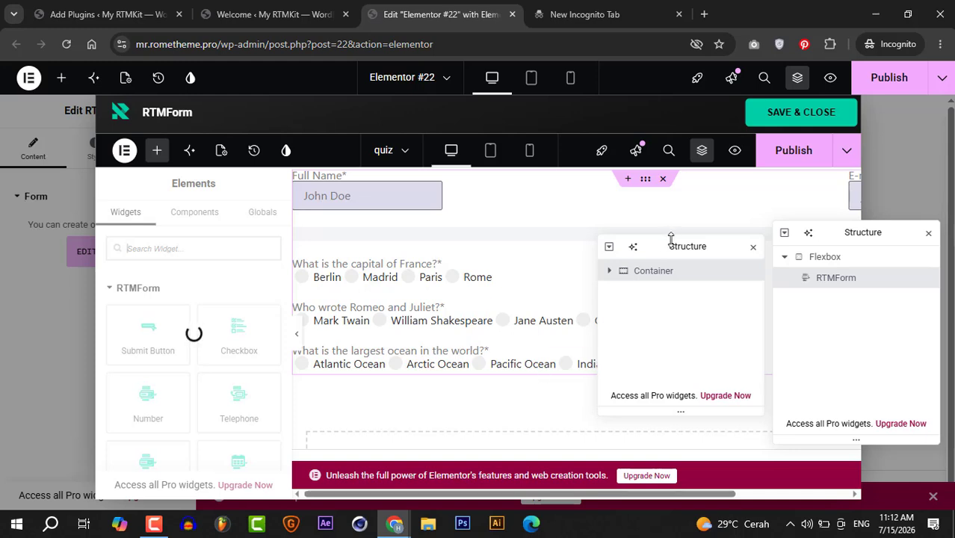
{"action": "left_click_drag", "start_coordinate": [675, 245], "coordinate": [693, 258]}
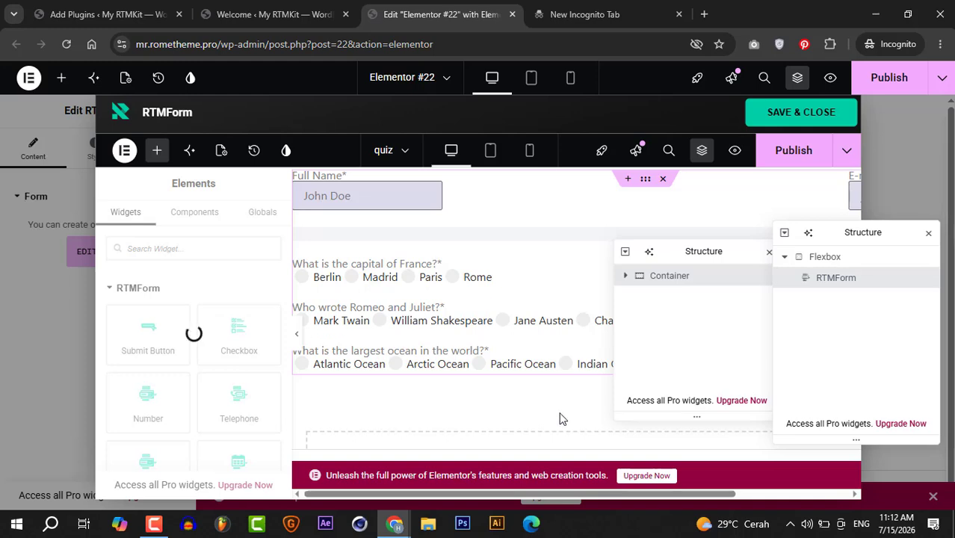
- Browse the ready-made form wireframes in the RTMKit template library down to the contact forms, and close the library
{"action": "scroll", "coordinate": [562, 418], "scroll_direction": "down", "scroll_amount": 1}
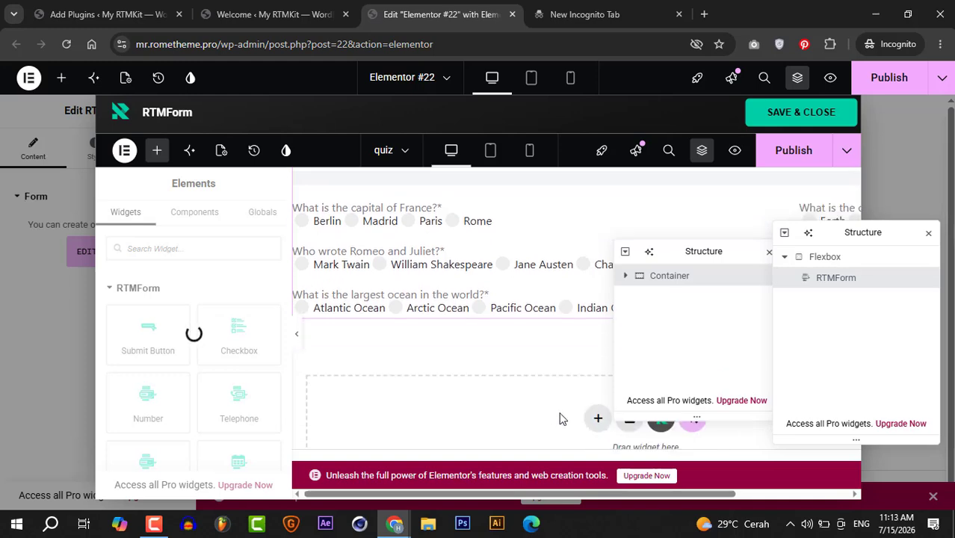
{"action": "left_click", "coordinate": [658, 449]}
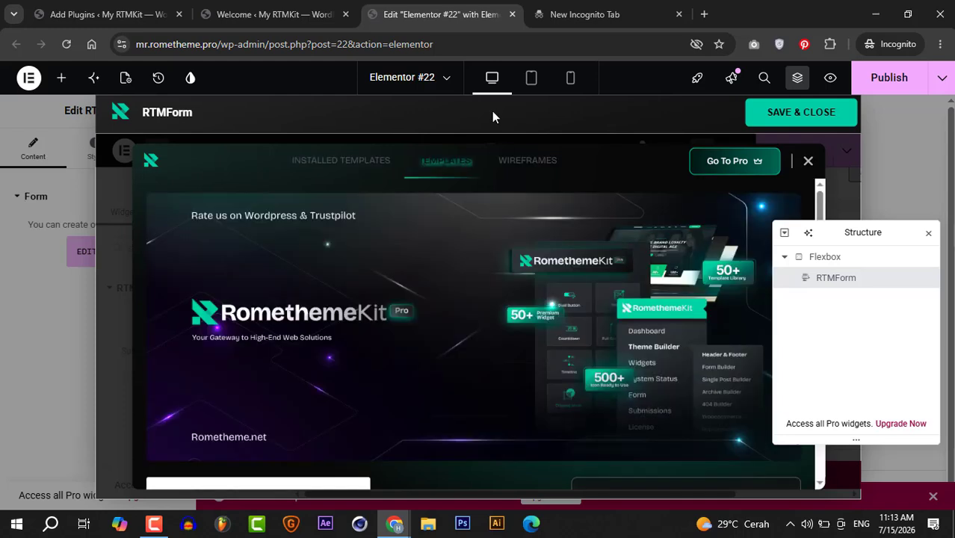
{"action": "left_click", "coordinate": [527, 160]}
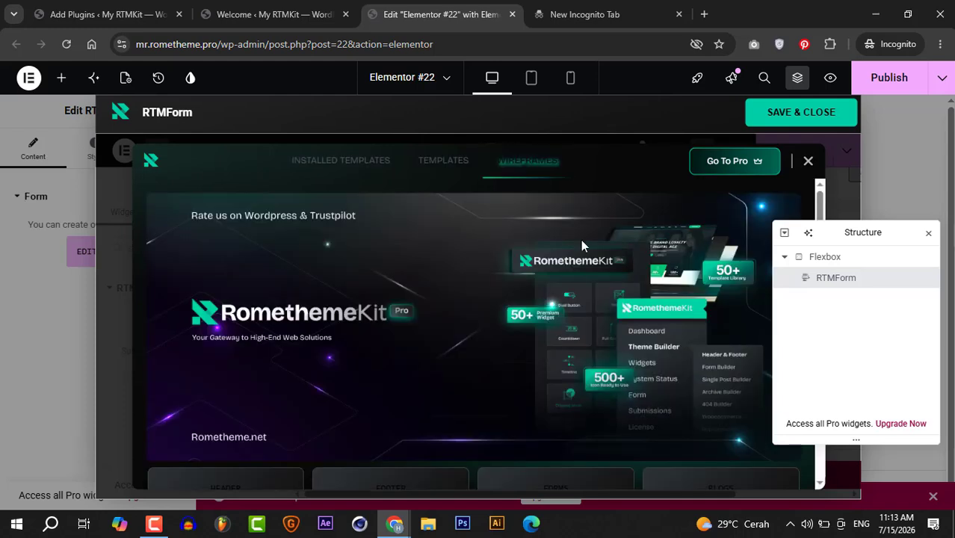
{"action": "scroll", "coordinate": [581, 239], "scroll_direction": "down", "scroll_amount": 1}
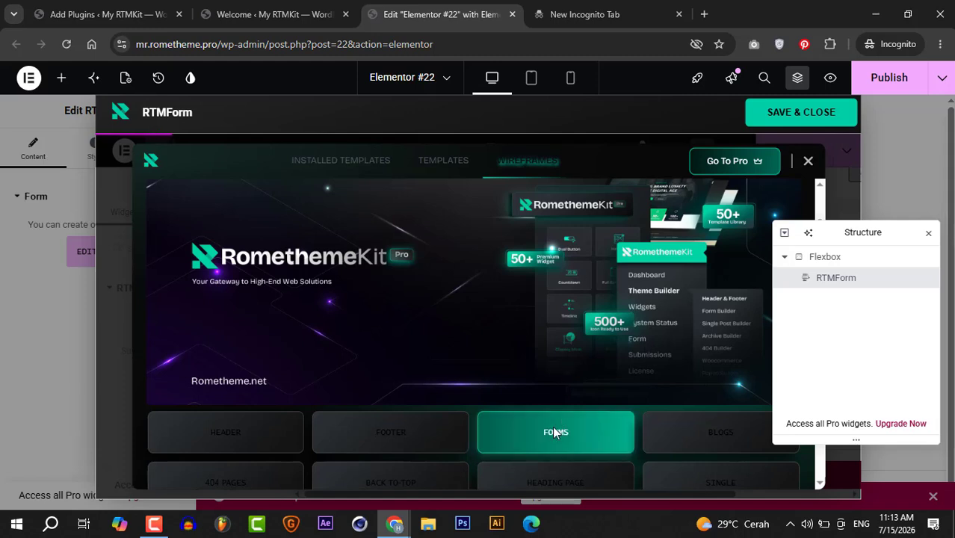
{"action": "left_click", "coordinate": [554, 432]}
{"action": "scroll", "coordinate": [505, 432], "scroll_direction": "down", "scroll_amount": 3}
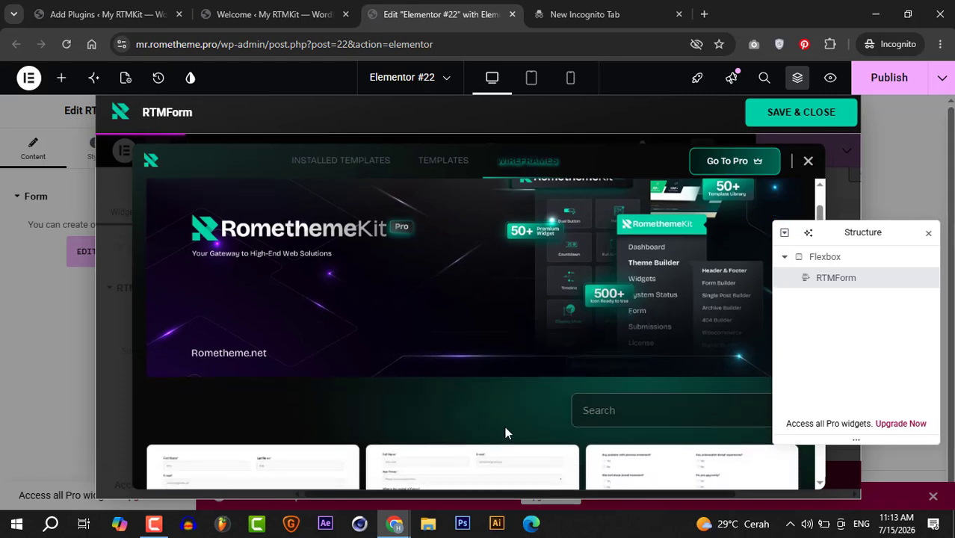
{"action": "scroll", "coordinate": [505, 432], "scroll_direction": "down", "scroll_amount": 1}
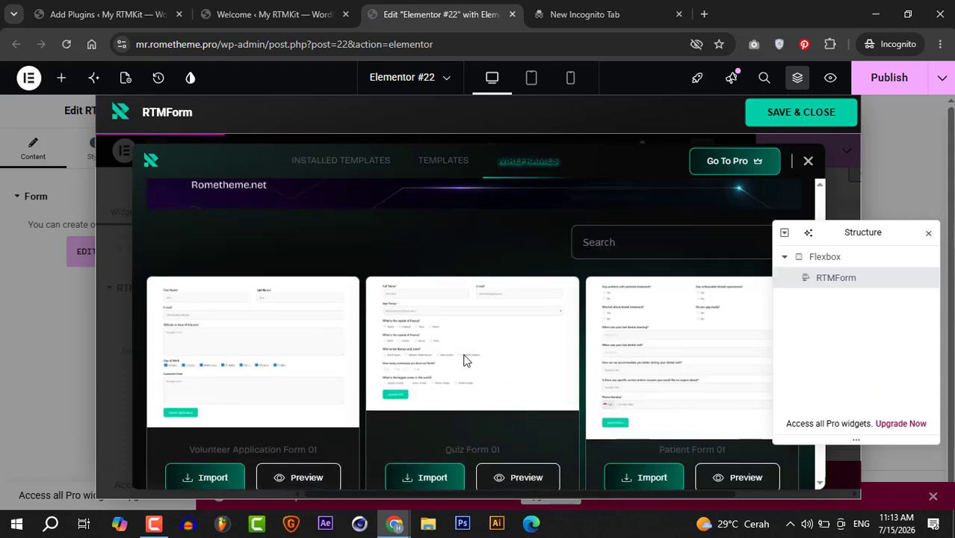
{"action": "scroll", "coordinate": [463, 361], "scroll_direction": "down", "scroll_amount": 5}
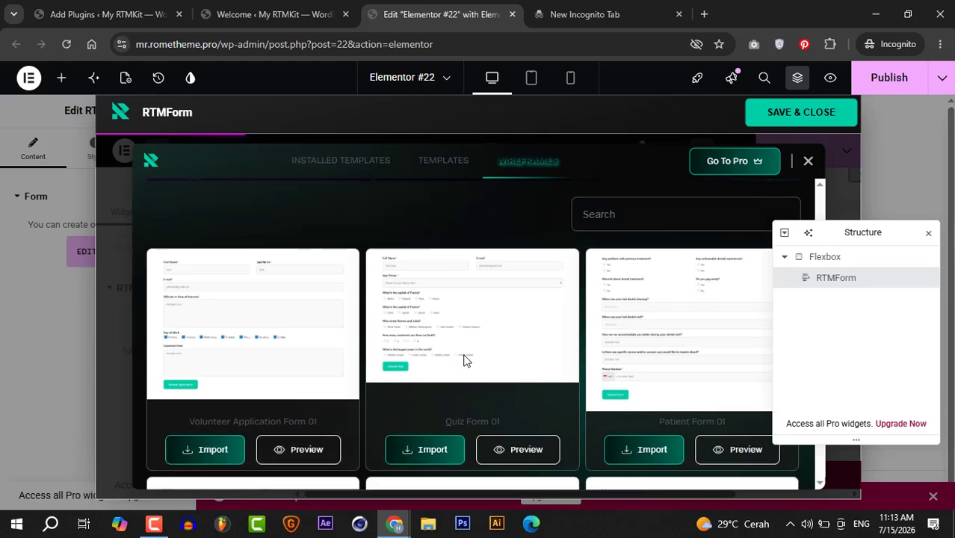
{"action": "scroll", "coordinate": [463, 360], "scroll_direction": "down", "scroll_amount": 10}
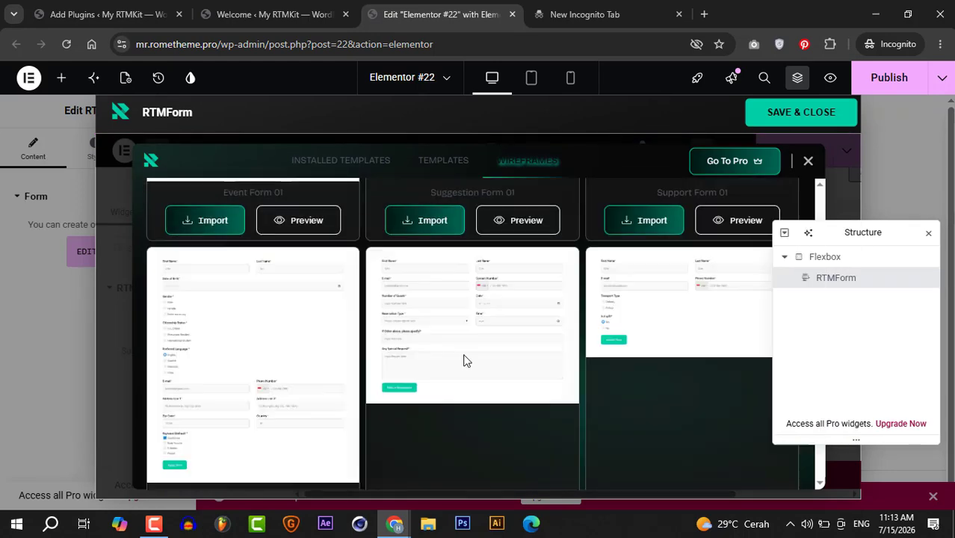
{"action": "scroll", "coordinate": [463, 361], "scroll_direction": "down", "scroll_amount": 5}
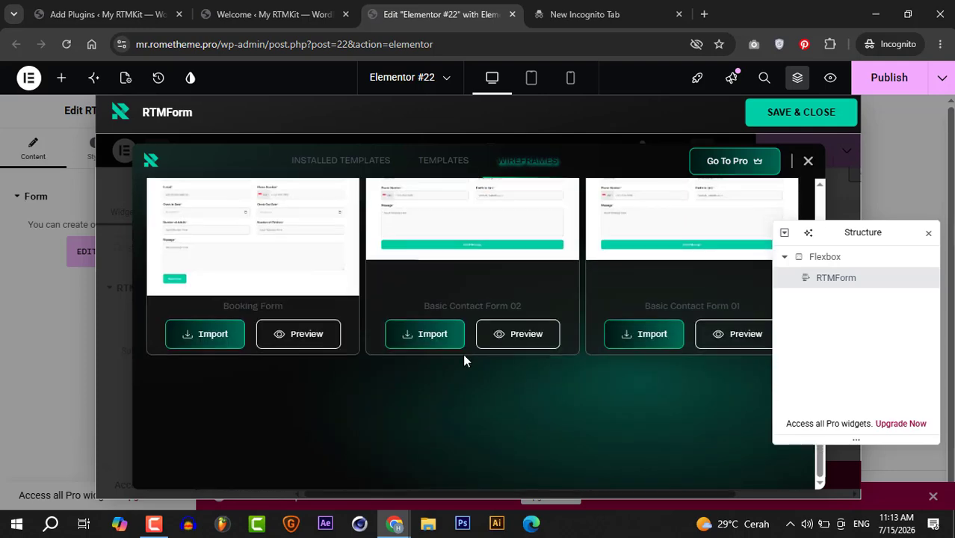
{"action": "left_click", "coordinate": [808, 162]}
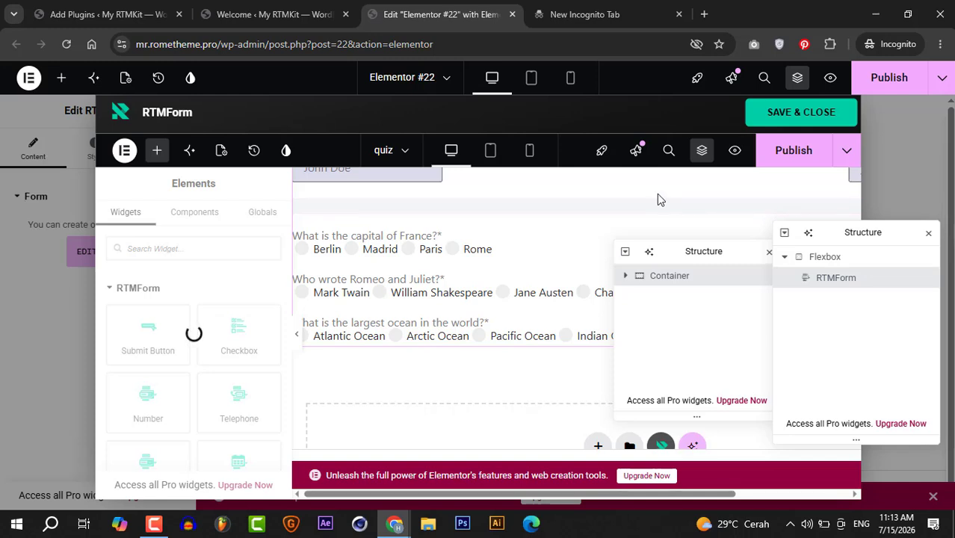
- Save and close the quiz form, and review its fields and questions on the page
{"action": "left_click", "coordinate": [793, 112]}
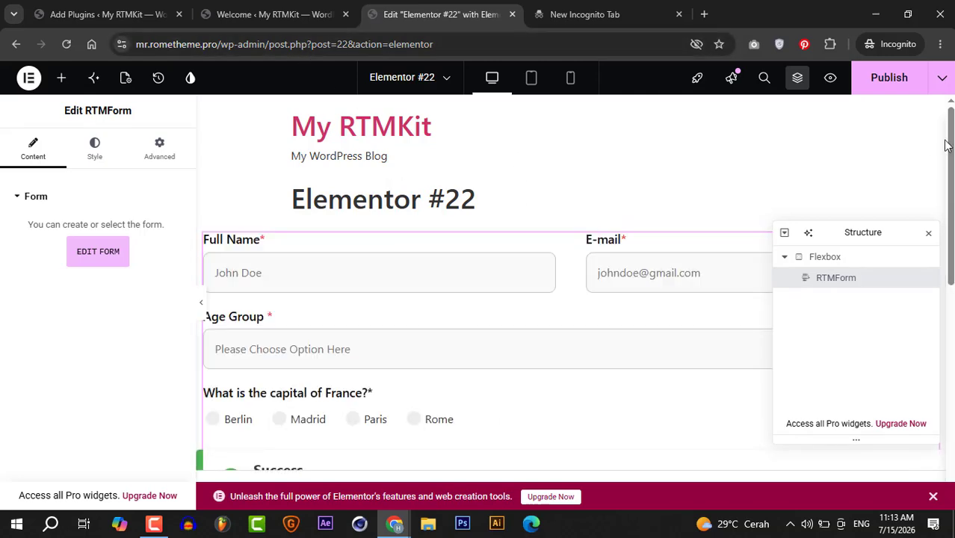
{"action": "scroll", "coordinate": [948, 145], "scroll_direction": "down", "scroll_amount": 5}
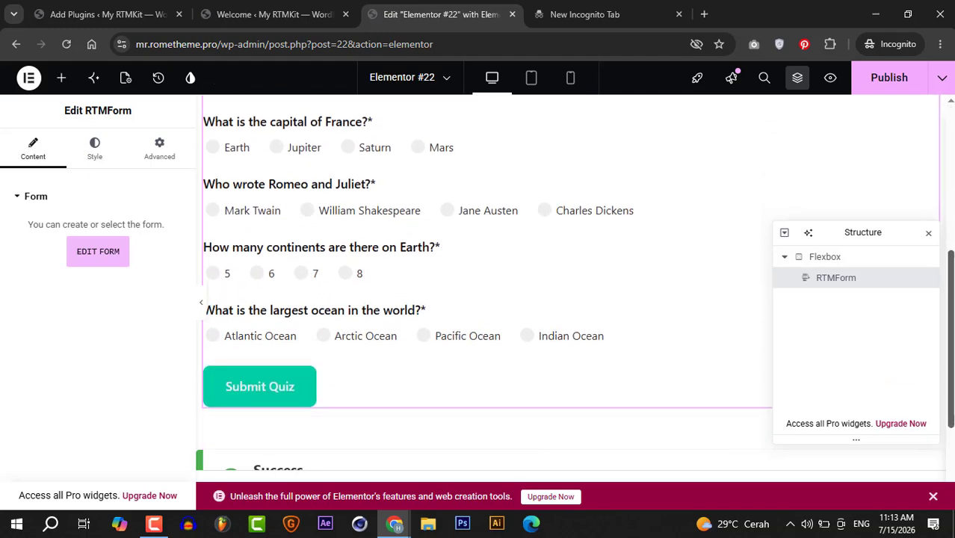
{"action": "scroll", "coordinate": [950, 221], "scroll_direction": "up", "scroll_amount": 3}
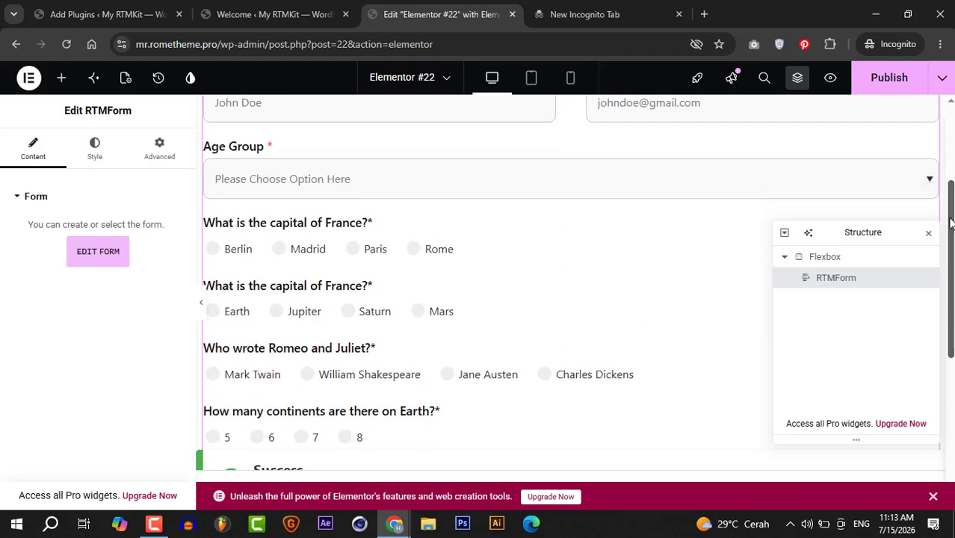
{"action": "left_click_drag", "start_coordinate": [951, 222], "coordinate": [943, 149]}
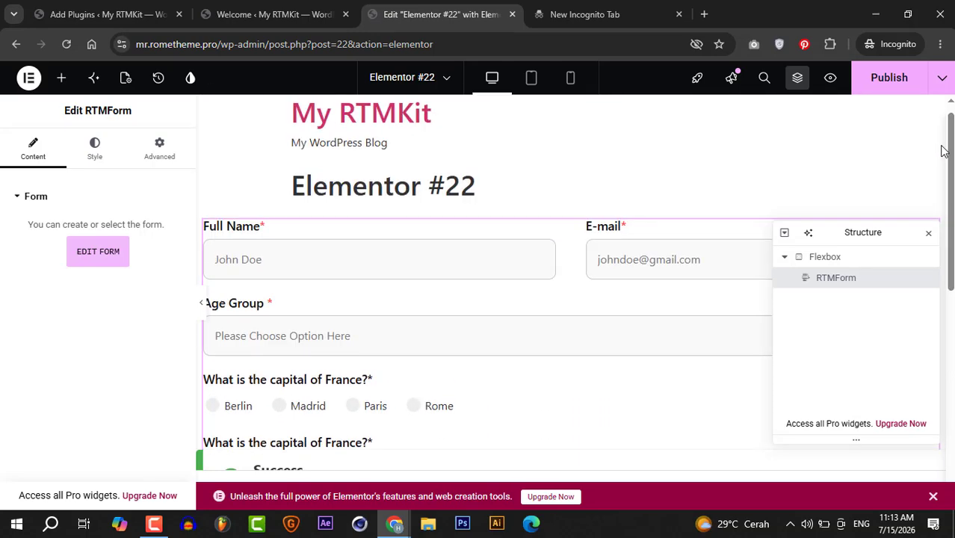
- Switch to the RTMKit admin page and reload the Theme Builder's Form list
{"action": "left_click", "coordinate": [243, 14]}
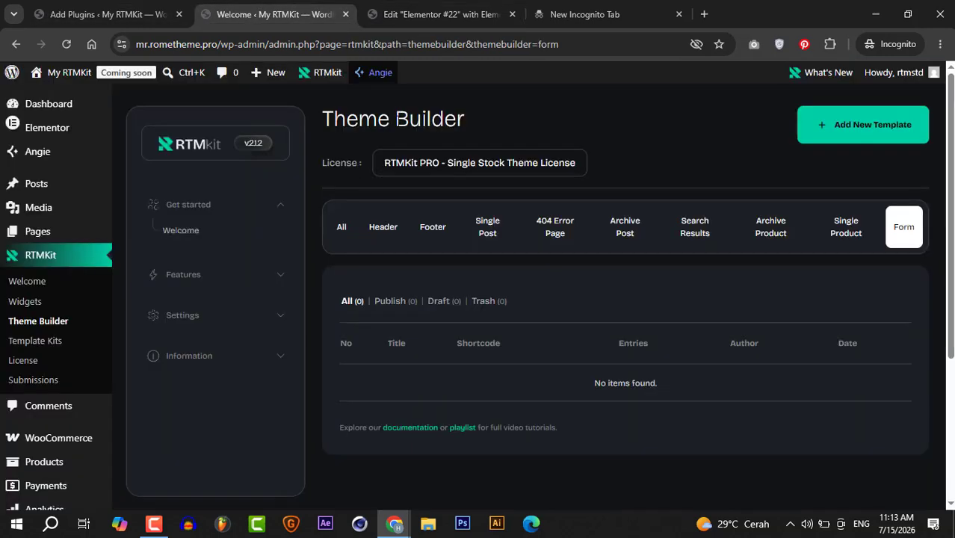
{"action": "left_click", "coordinate": [334, 44]}
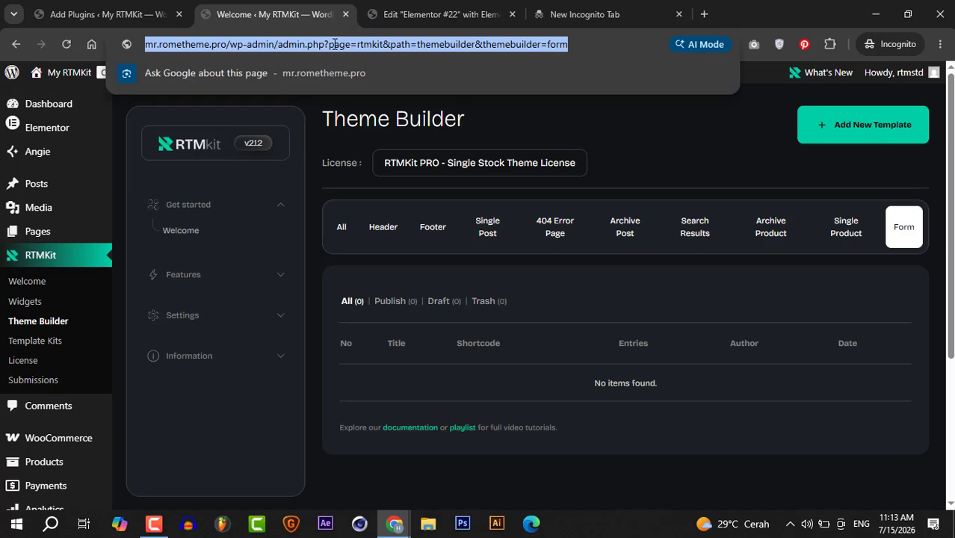
{"action": "key", "text": "Return"}
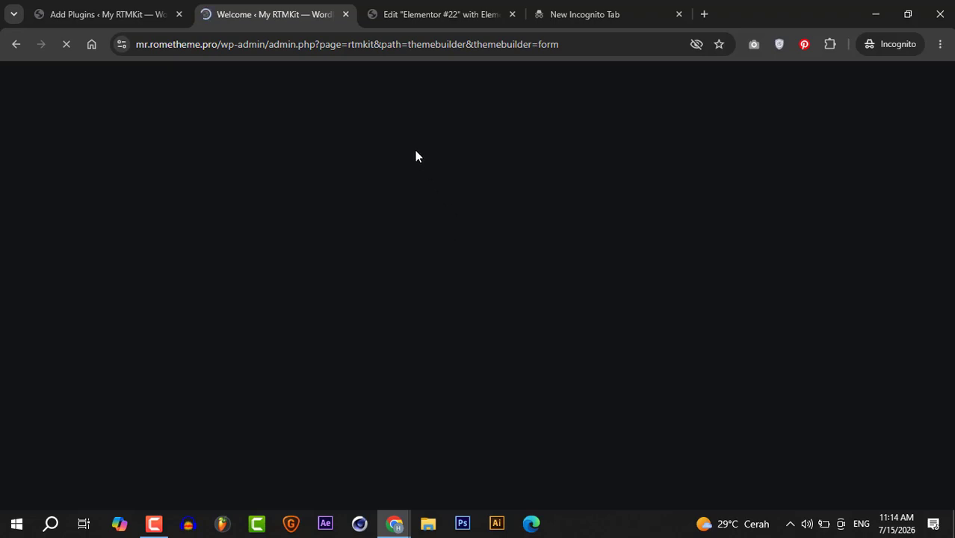
- Return to the Elementor page and reopen the content of the selected "quiz" form for editing
{"action": "left_click", "coordinate": [404, 14]}
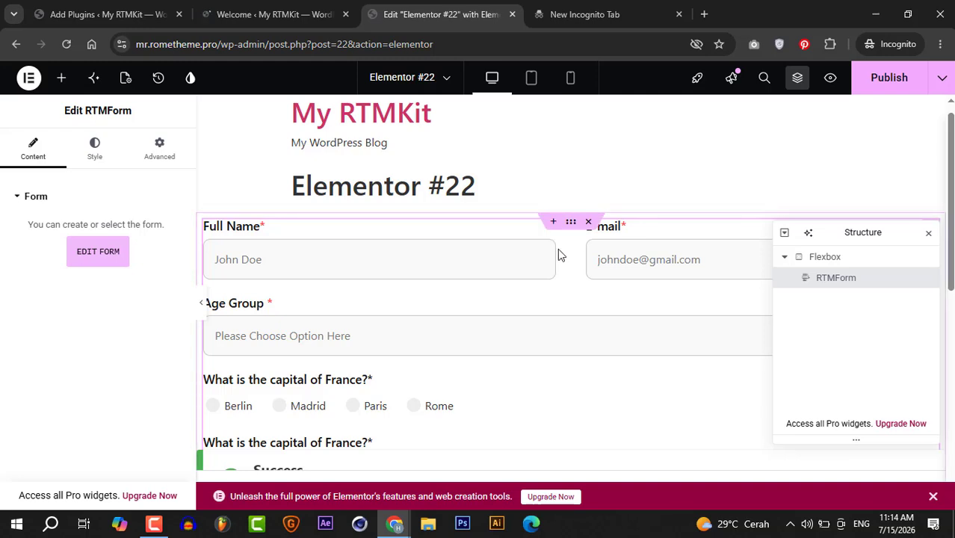
{"action": "left_click", "coordinate": [100, 254]}
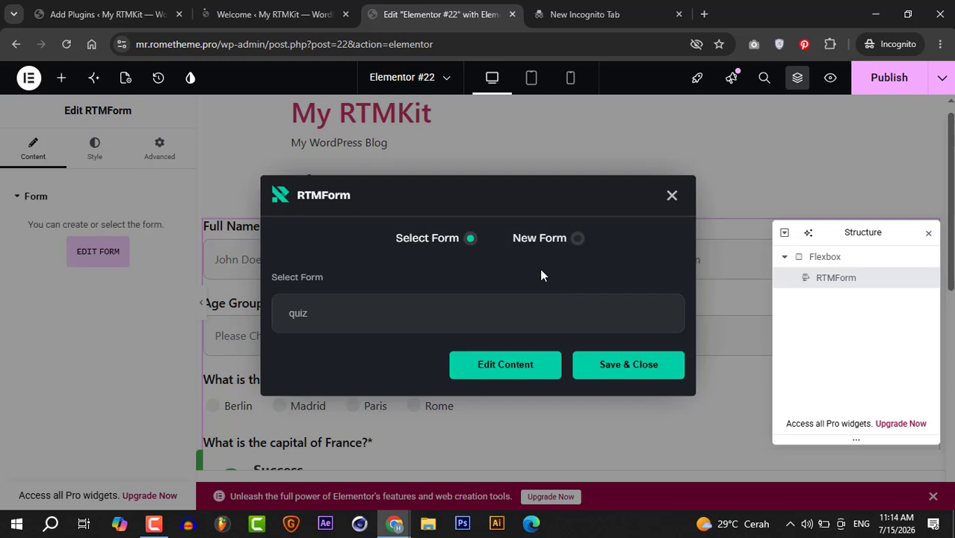
{"action": "left_click", "coordinate": [503, 306]}
{"action": "left_click", "coordinate": [504, 307]}
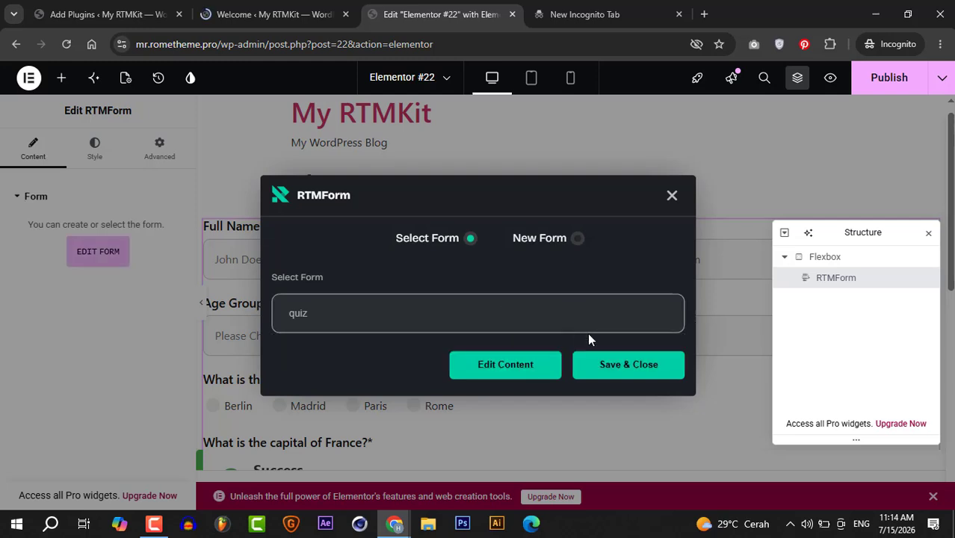
{"action": "left_click", "coordinate": [526, 363]}
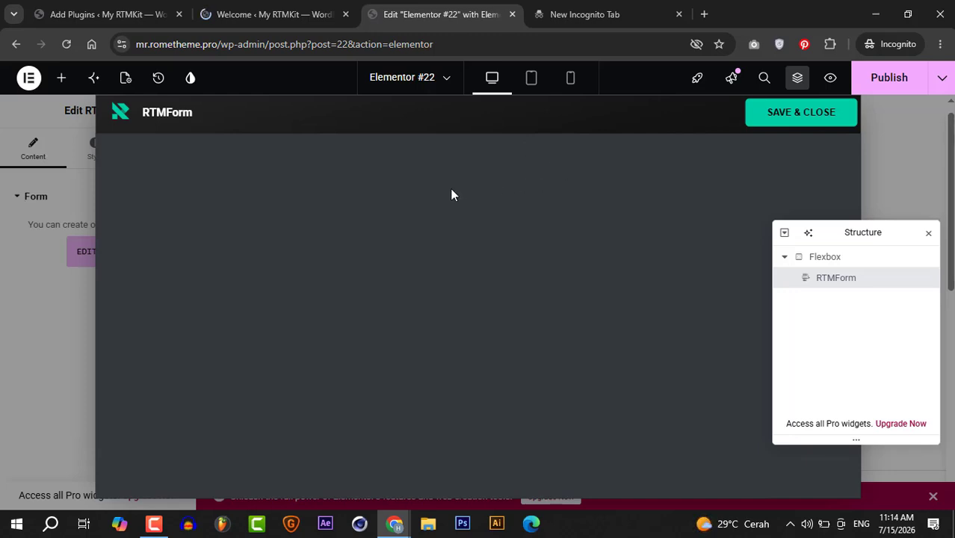
{"action": "left_click", "coordinate": [296, 18]}
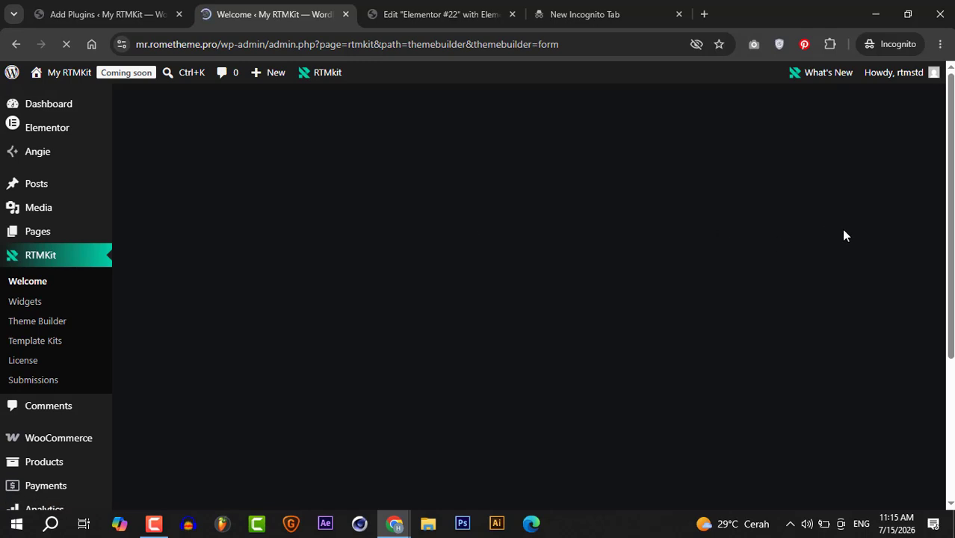
{"action": "left_click", "coordinate": [437, 14]}
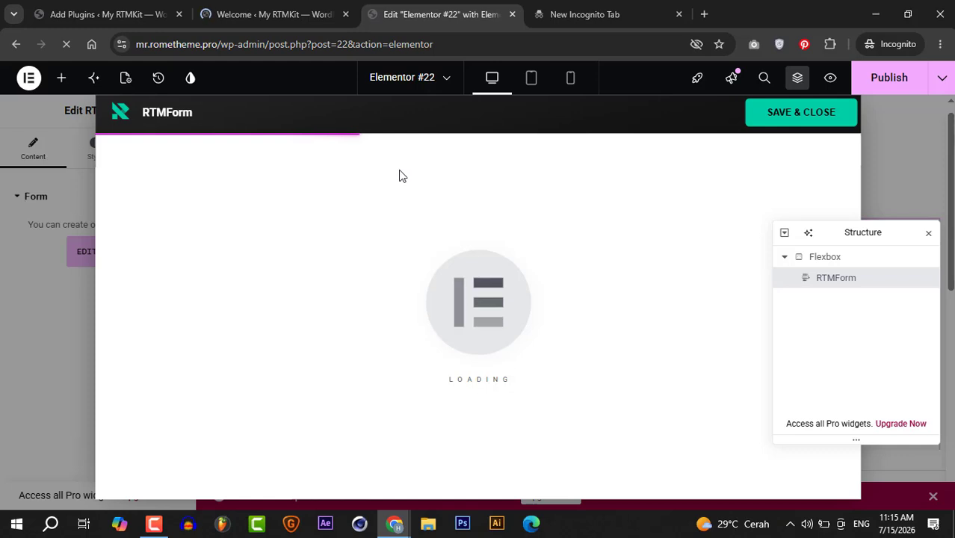
{"action": "left_click", "coordinate": [274, 15]}
{"action": "left_click", "coordinate": [161, 15]}
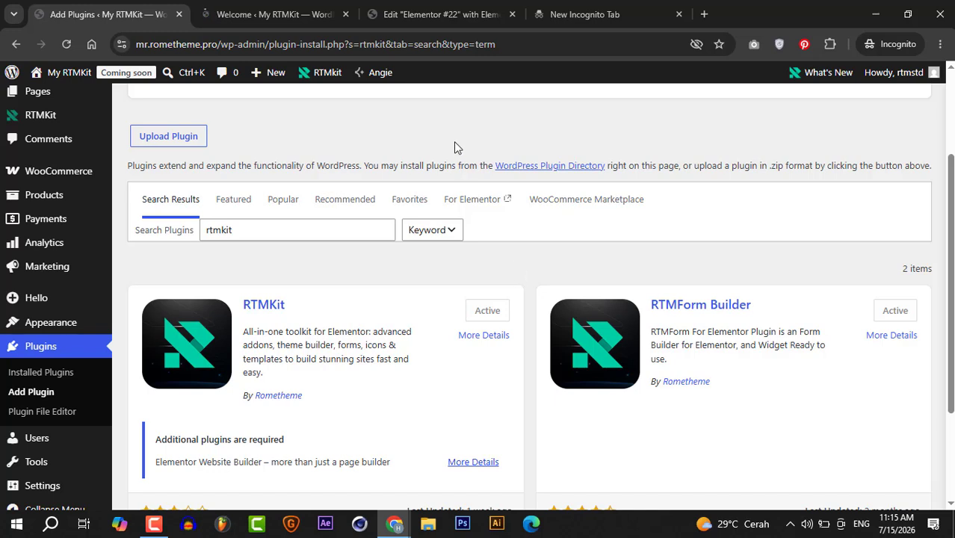
{"action": "left_click", "coordinate": [446, 15]}
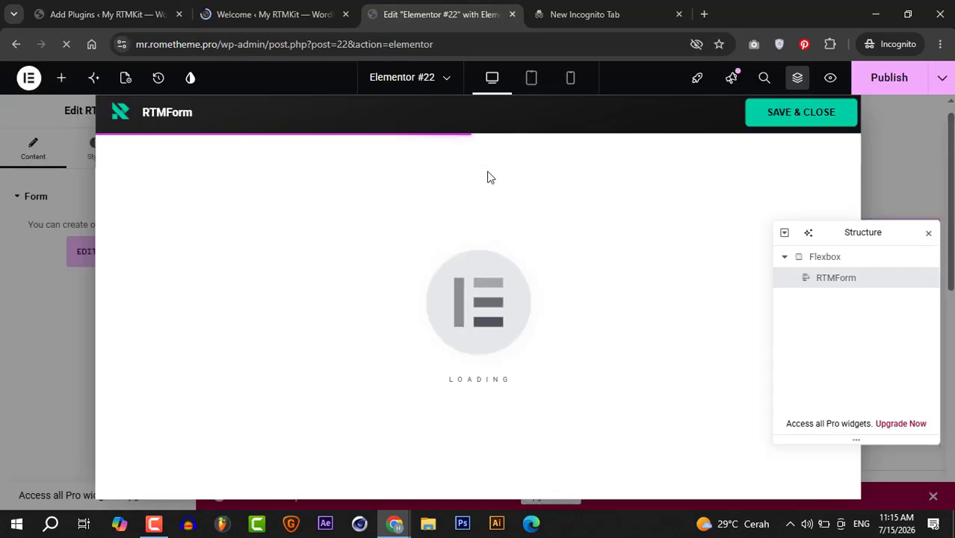